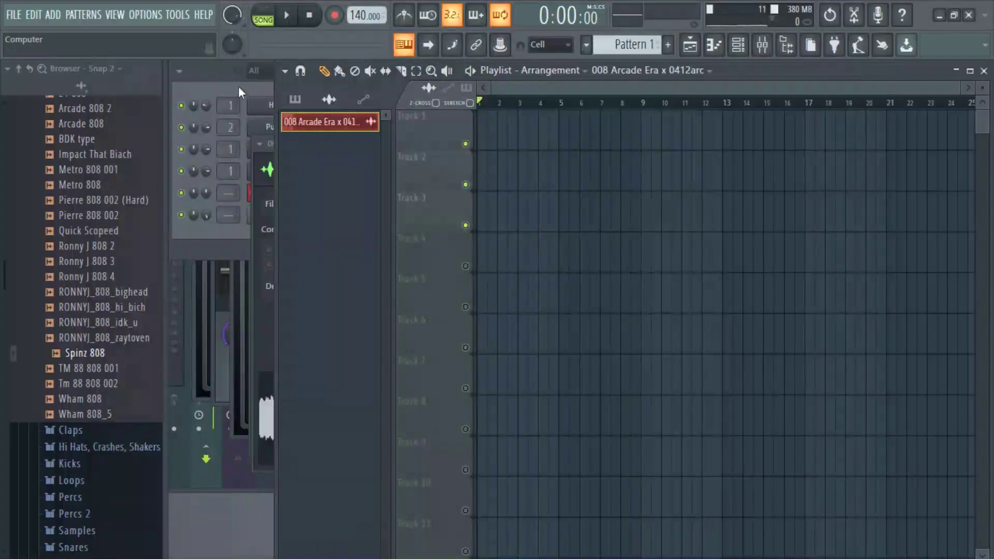
Step: Show the 008 Arcade Era x 0412arc sample settings and move the window aside
{"action": "left_click", "coordinate": [280, 193]}
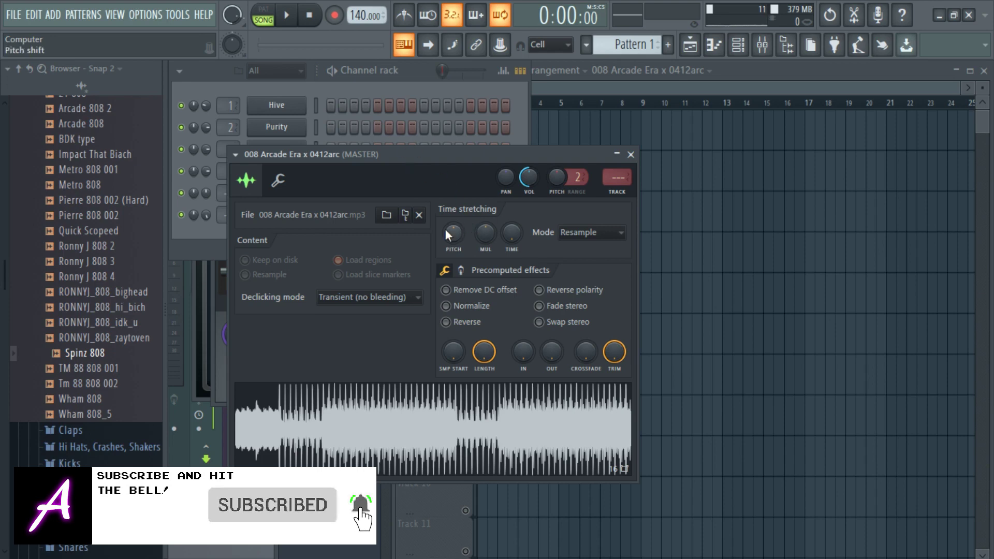
{"action": "left_click_drag", "start_coordinate": [445, 155], "coordinate": [427, 160]}
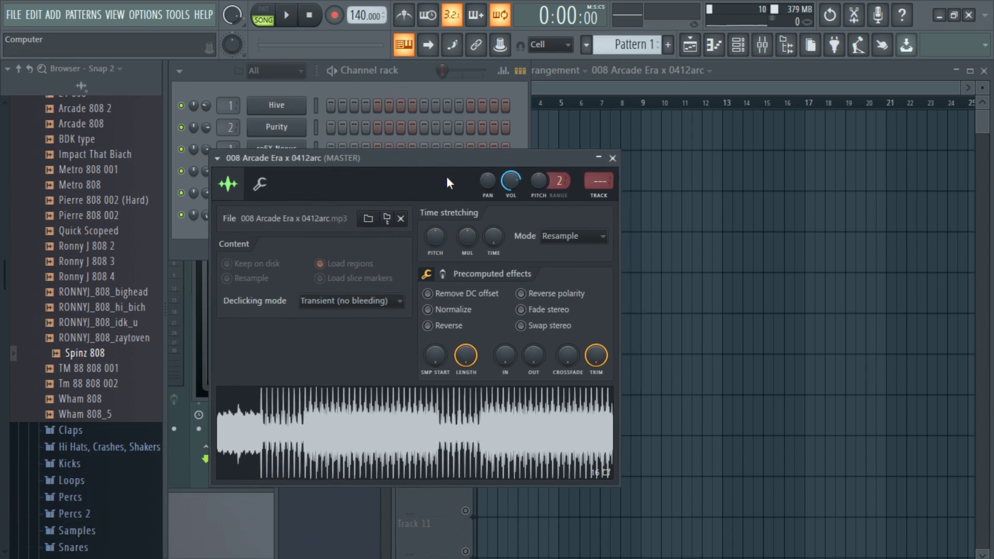
{"action": "left_click_drag", "start_coordinate": [446, 178], "coordinate": [415, 173]}
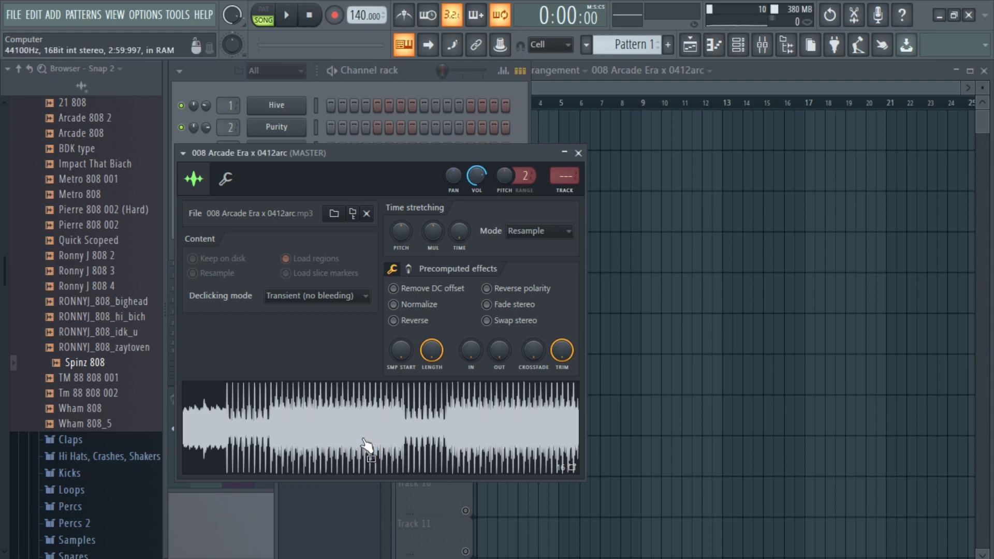
Step: Drop the 008 sample onto Track 1 at bar 1, enable wait-for-input, and start playback
{"action": "left_click_drag", "start_coordinate": [359, 152], "coordinate": [381, 209]}
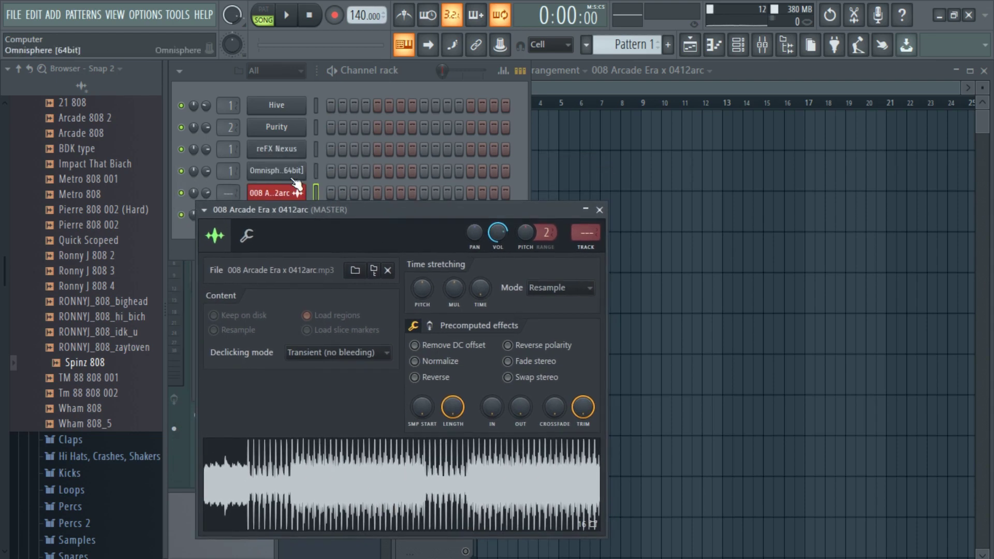
{"action": "left_click_drag", "start_coordinate": [295, 210], "coordinate": [269, 209]}
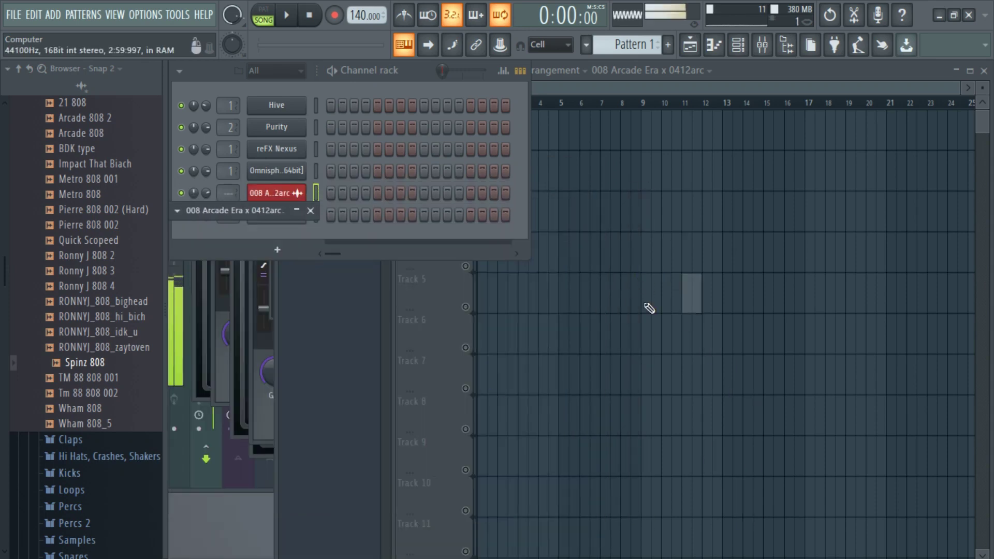
{"action": "left_click_drag", "start_coordinate": [265, 481], "coordinate": [464, 68]}
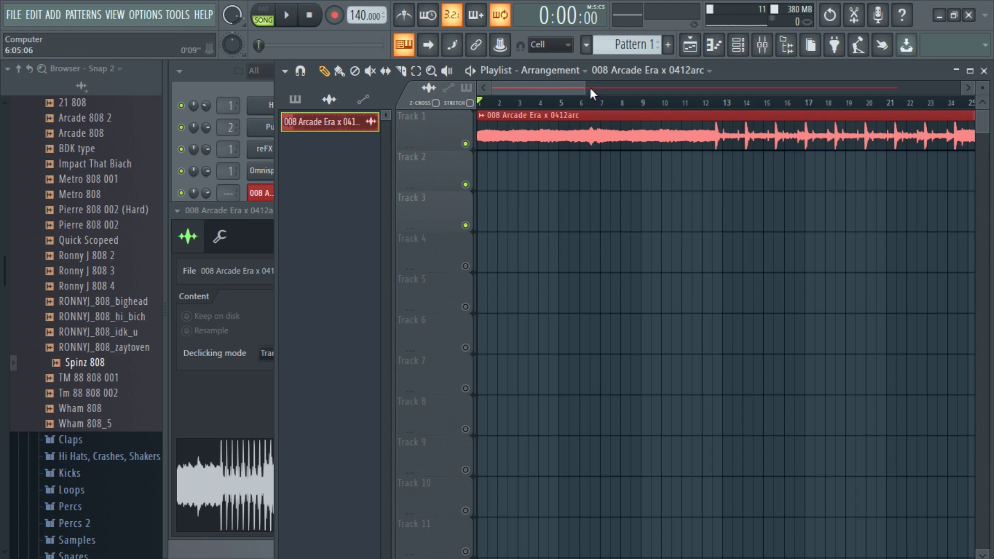
{"action": "left_click_drag", "start_coordinate": [589, 88], "coordinate": [568, 88]}
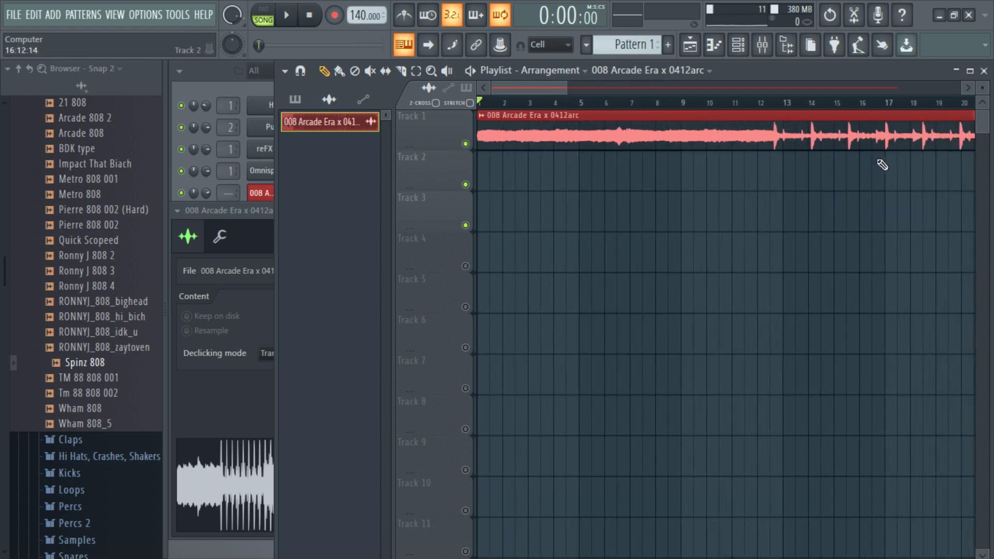
{"action": "left_click", "coordinate": [403, 15]}
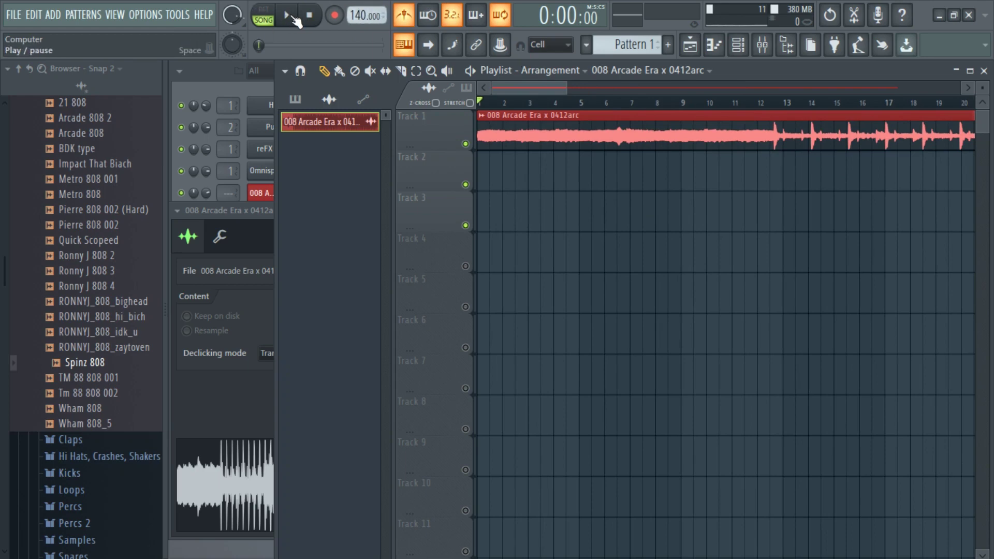
{"action": "left_click", "coordinate": [292, 16]}
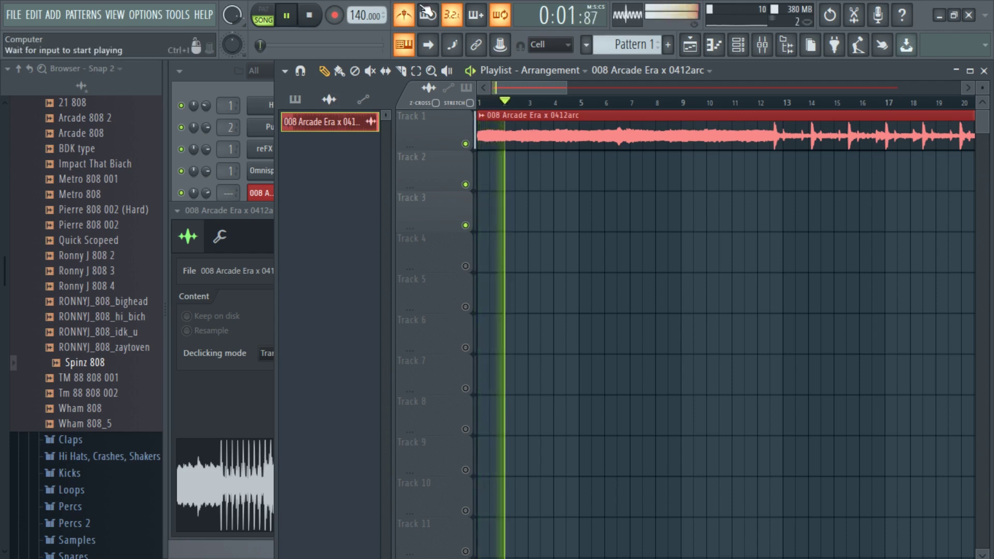
Step: Stop playback and place the song position at bar 13
{"action": "key", "text": "space"}
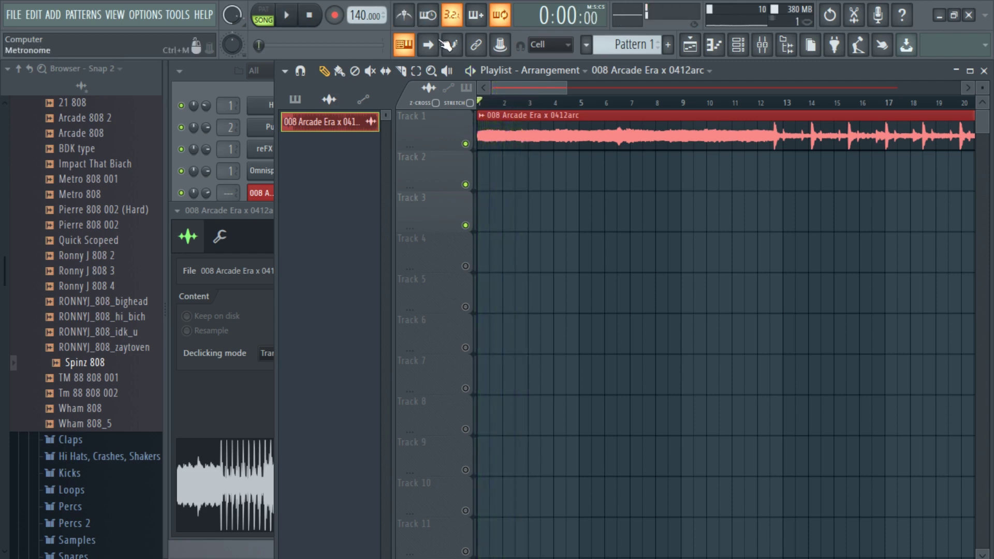
{"action": "scroll", "coordinate": [712, 187], "scroll_direction": "down", "scroll_amount": 5}
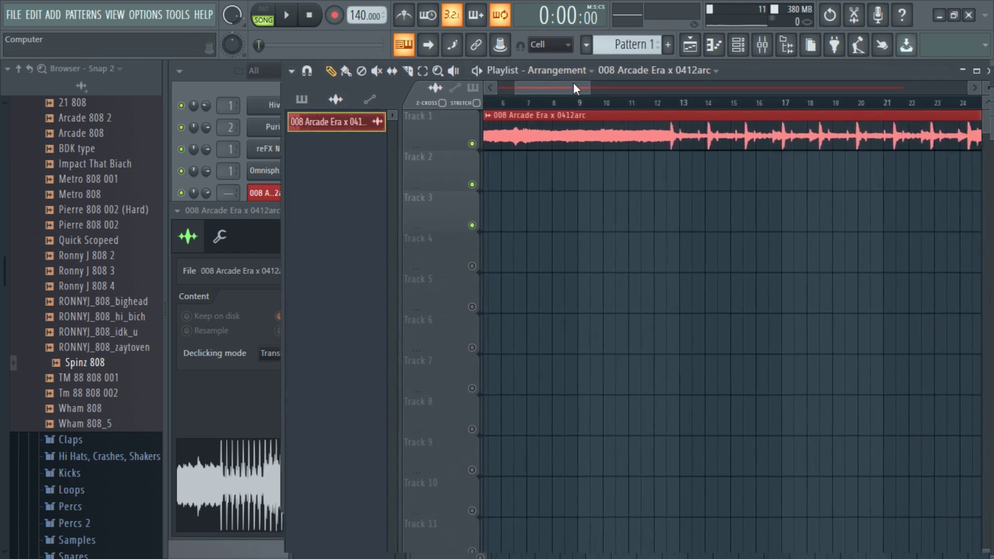
{"action": "left_click_drag", "start_coordinate": [568, 85], "coordinate": [584, 103]}
{"action": "left_click", "coordinate": [585, 104]}
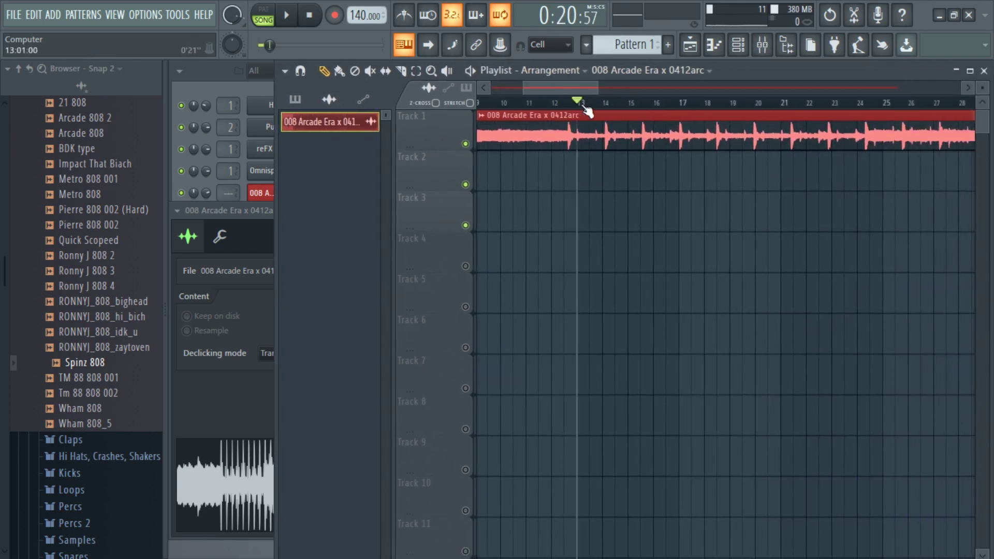
{"action": "left_click_drag", "start_coordinate": [568, 88], "coordinate": [466, 93]}
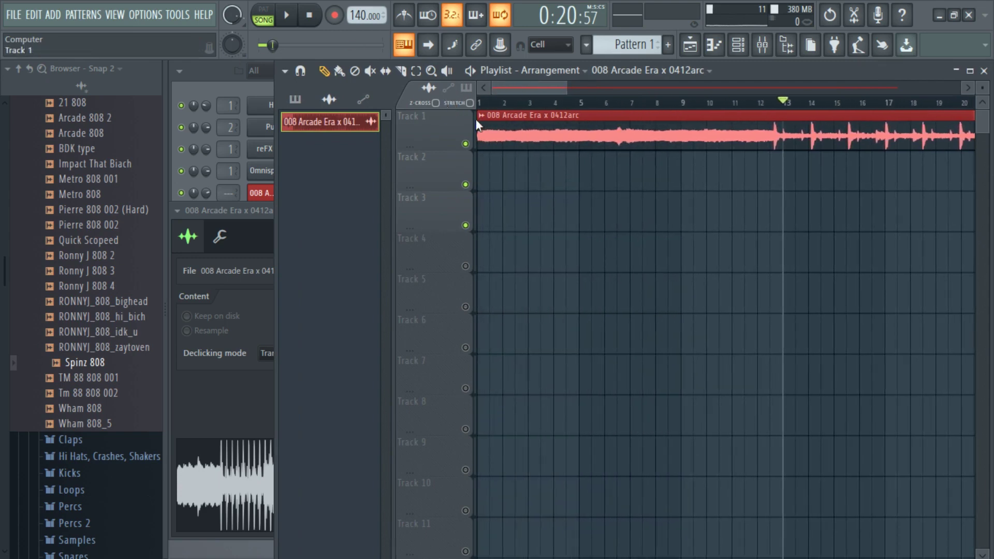
Step: Audition the clip from just before bar 13, then trim its intro up to the first clap
{"action": "left_click_drag", "start_coordinate": [512, 127], "coordinate": [765, 114]}
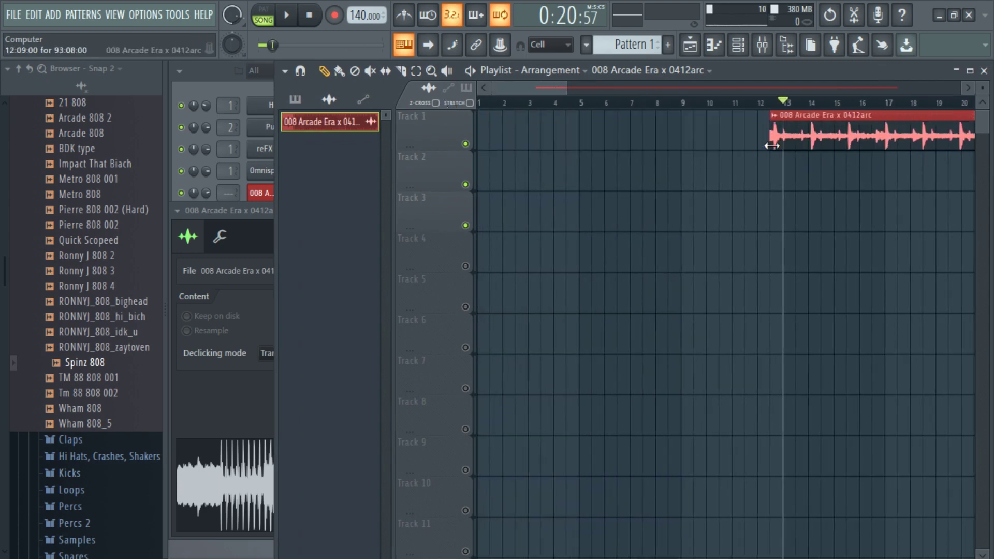
{"action": "mouse_move", "coordinate": [540, 91]}
{"action": "left_mouse_down"}
{"action": "mouse_move", "coordinate": [613, 82]}
{"action": "mouse_move", "coordinate": [554, 91]}
{"action": "left_mouse_up"}
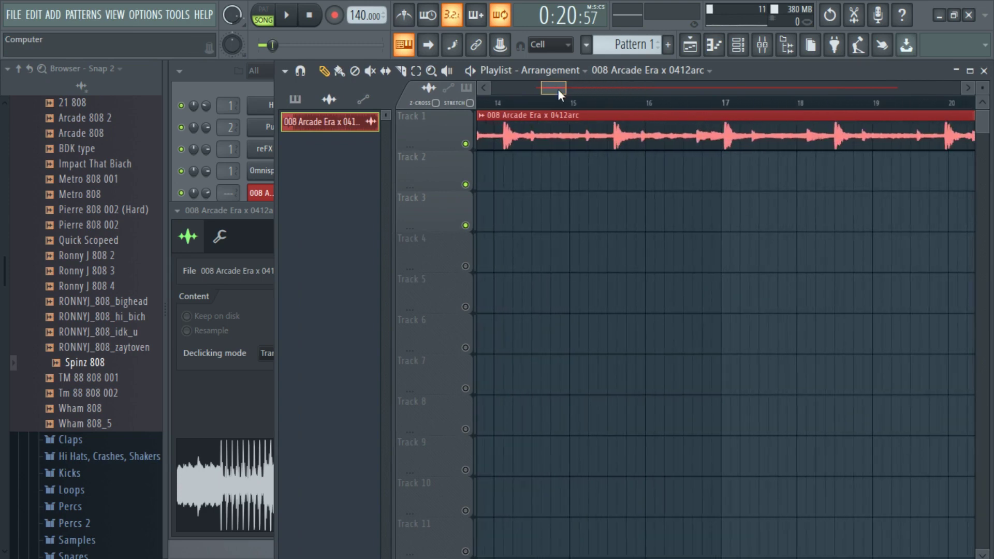
{"action": "left_click_drag", "start_coordinate": [611, 103], "coordinate": [629, 103]}
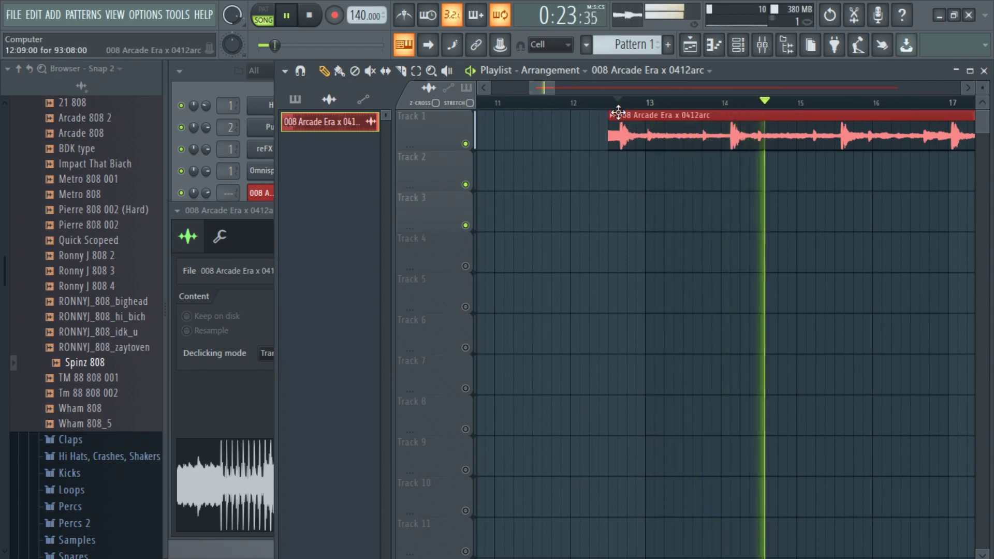
{"action": "key", "text": "space"}
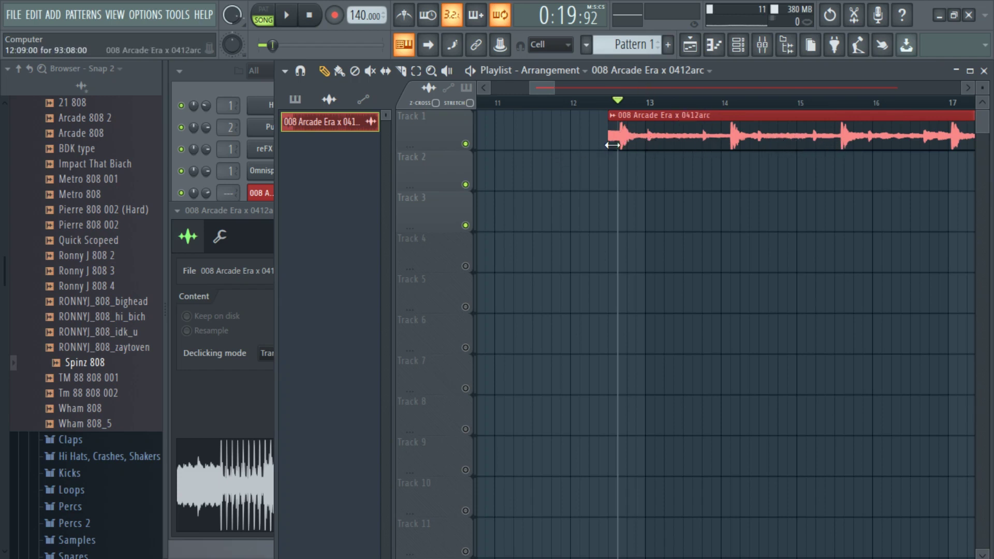
{"action": "mouse_move", "coordinate": [608, 150]}
{"action": "left_mouse_down"}
{"action": "mouse_move", "coordinate": [621, 154]}
{"action": "mouse_move", "coordinate": [112, 70]}
{"action": "left_mouse_up"}
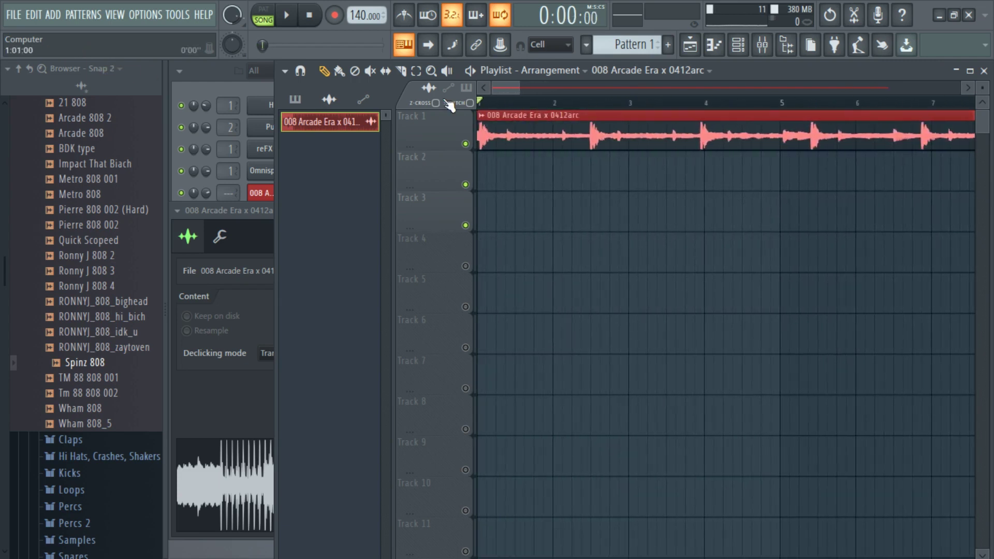
{"action": "scroll", "coordinate": [481, 126], "scroll_direction": "up", "scroll_amount": 5}
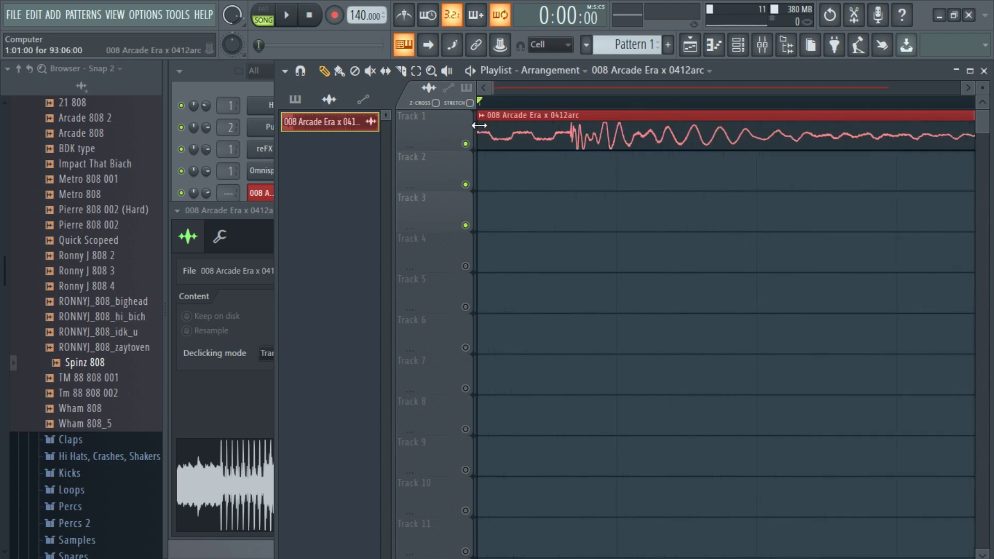
Step: Trim the clip's start onto the first peak and lower the tempo to 96.000 BPM
{"action": "mouse_move", "coordinate": [477, 137]}
{"action": "left_mouse_down"}
{"action": "mouse_move", "coordinate": [565, 145]}
{"action": "mouse_move", "coordinate": [493, 117]}
{"action": "mouse_move", "coordinate": [561, 93]}
{"action": "left_mouse_up"}
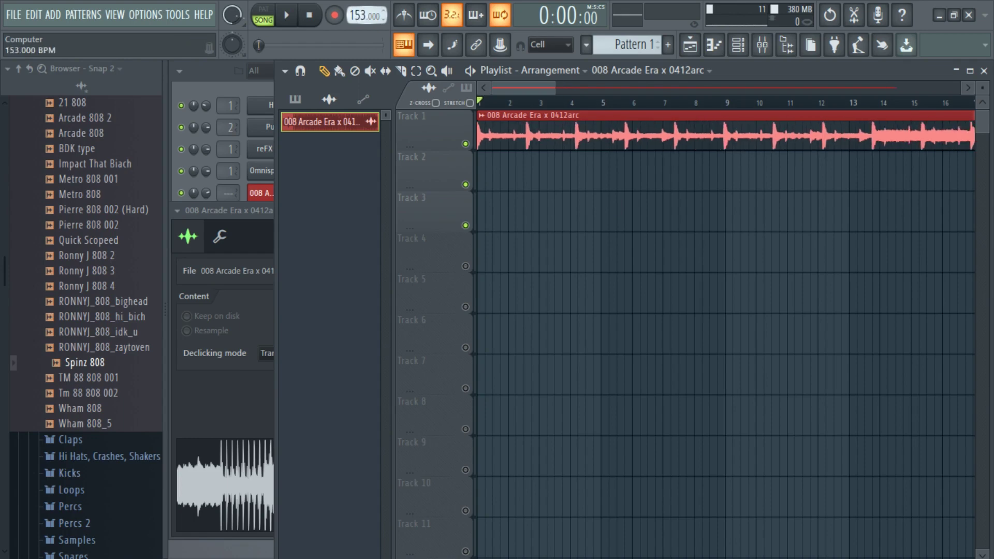
{"action": "mouse_move", "coordinate": [354, 14]}
{"action": "left_mouse_down"}
{"action": "mouse_move", "coordinate": [354, 47]}
{"action": "mouse_move", "coordinate": [366, 39]}
{"action": "mouse_move", "coordinate": [366, 17]}
{"action": "left_mouse_up"}
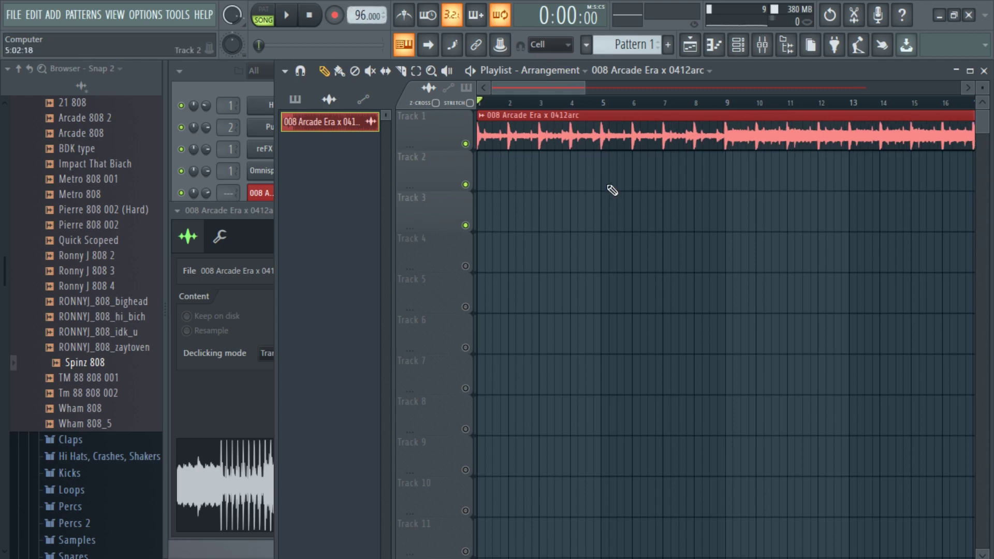
Step: Play the clip twice at 96 BPM, turning the metronome off during the second playback
{"action": "key", "text": "space"}
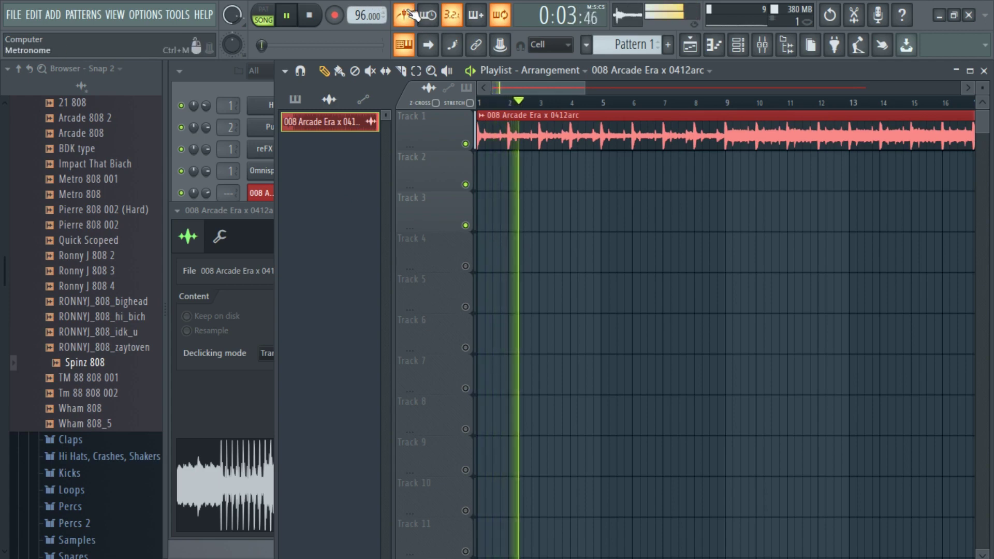
{"action": "key", "text": "space"}
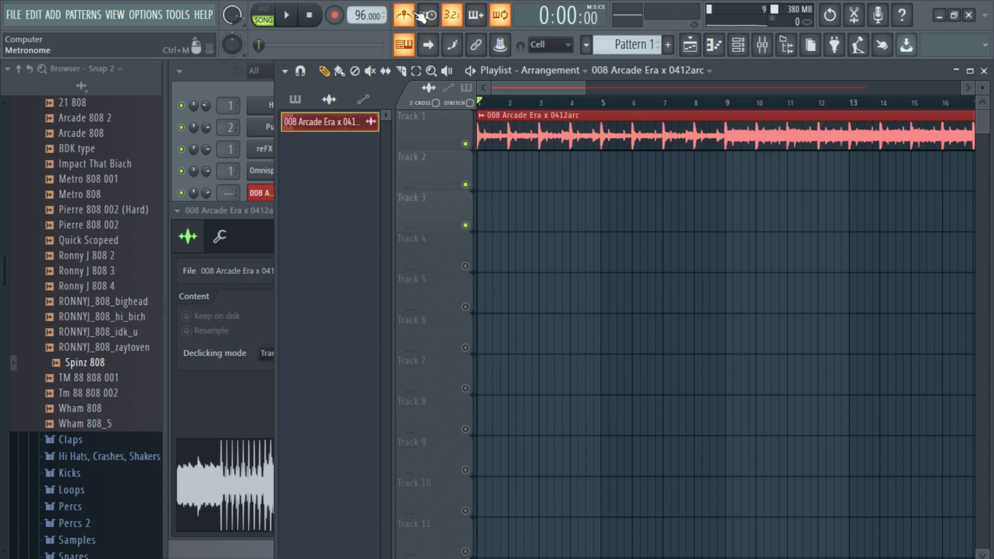
{"action": "key", "text": "space"}
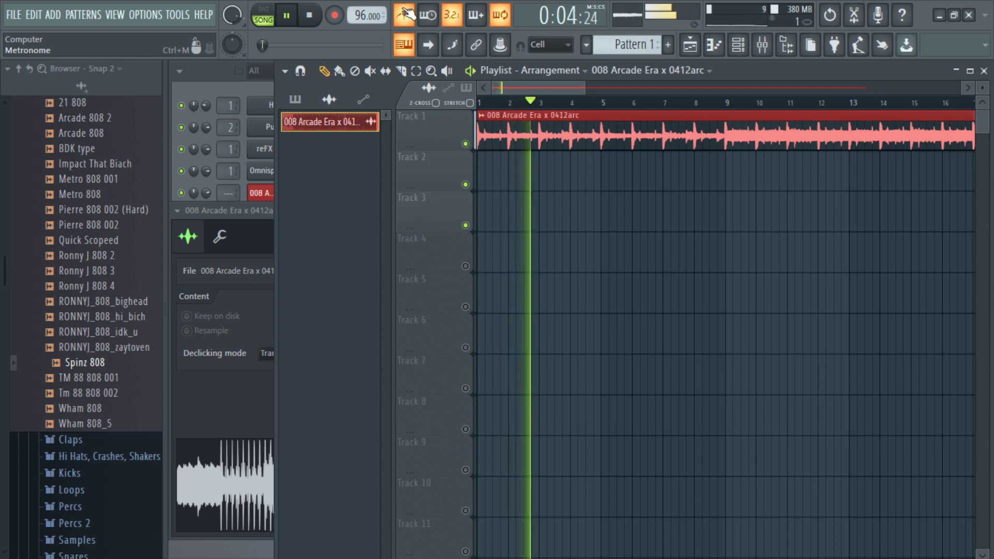
{"action": "left_click", "coordinate": [406, 16]}
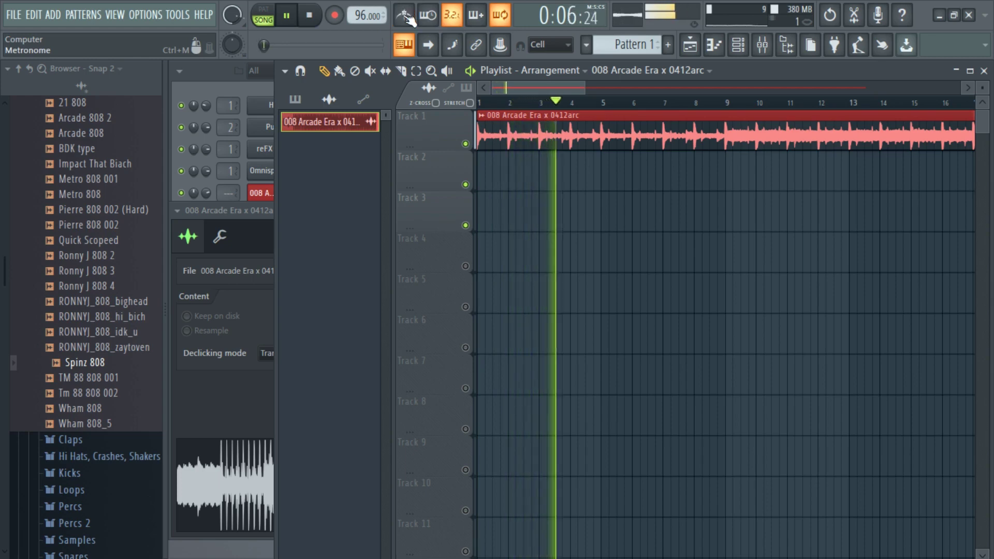
{"action": "key", "text": "space"}
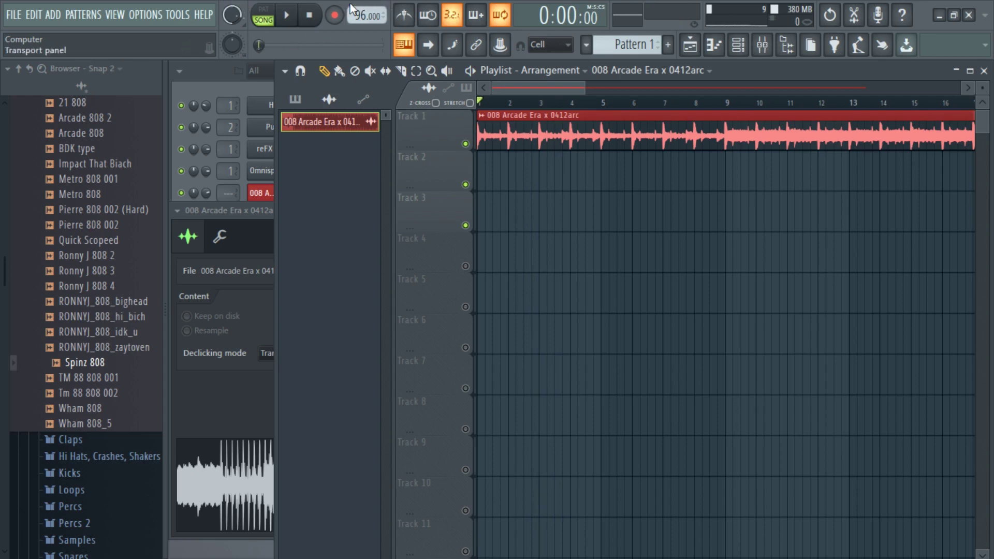
{"action": "scroll", "coordinate": [622, 245], "scroll_direction": "up", "scroll_amount": 2, "text": "ctrl"}
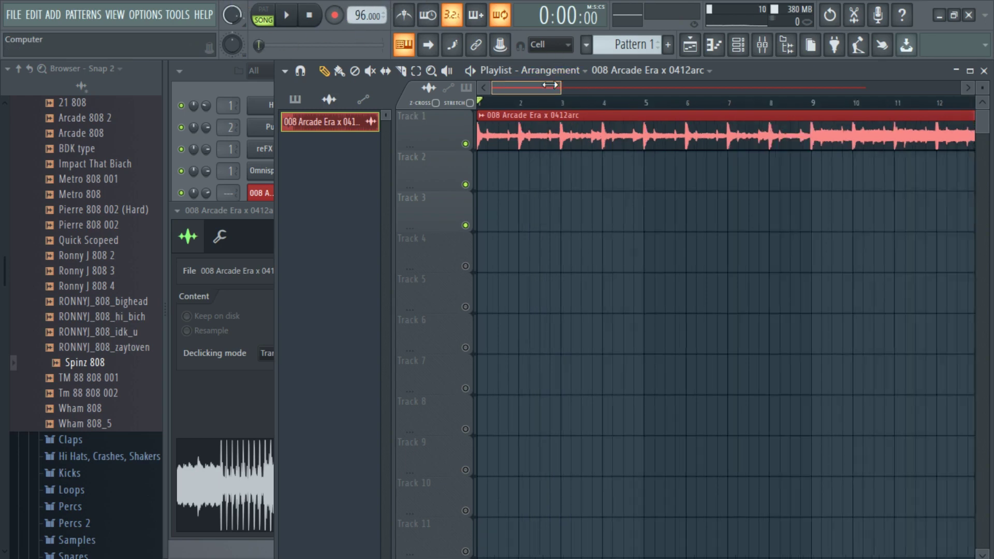
{"action": "scroll", "coordinate": [618, 245], "scroll_direction": "up", "scroll_amount": 2, "text": "ctrl"}
{"action": "scroll", "coordinate": [617, 247], "scroll_direction": "up", "scroll_amount": 2, "text": "ctrl"}
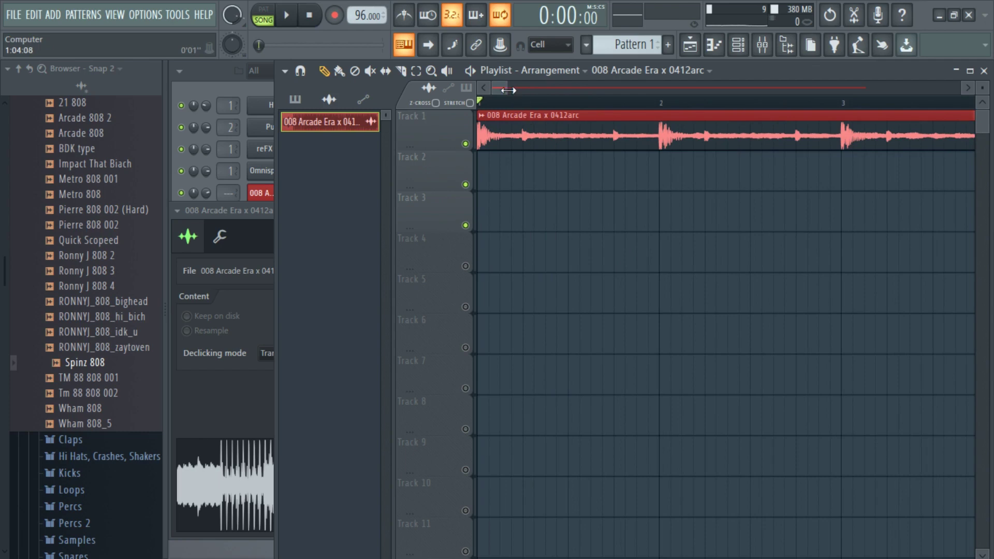
Step: Zoom out to the whole clip and dismiss the track colour palette without choosing
{"action": "left_click_drag", "start_coordinate": [509, 90], "coordinate": [700, 91]}
{"action": "mouse_move", "coordinate": [490, 134]}
{"action": "left_mouse_down"}
{"action": "mouse_move", "coordinate": [592, 134]}
{"action": "mouse_move", "coordinate": [477, 138]}
{"action": "left_mouse_up"}
{"action": "left_click", "coordinate": [443, 175]}
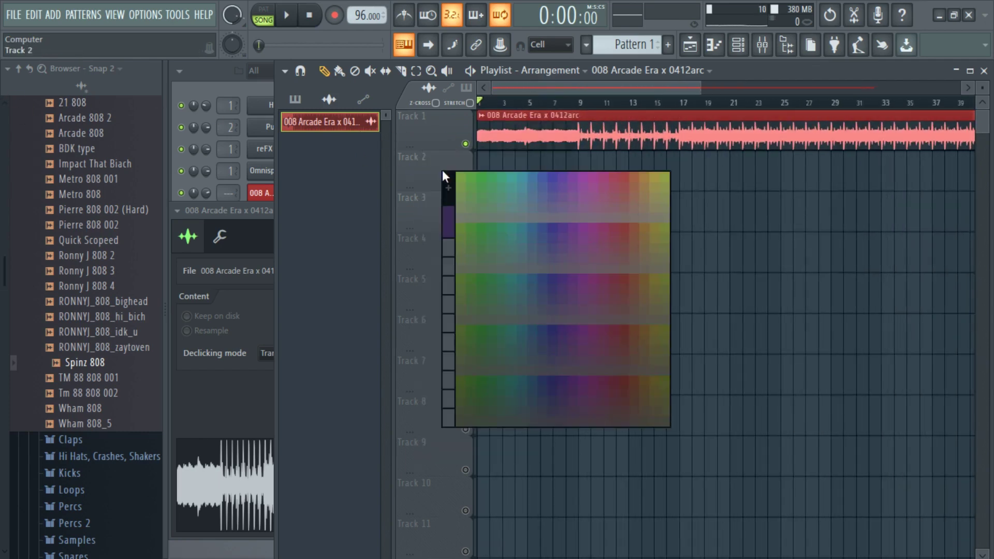
{"action": "left_click", "coordinate": [761, 272]}
Step: Play the arrangement once more, then show the Channel rack and the 008 channel's options
{"action": "key", "text": "space"}
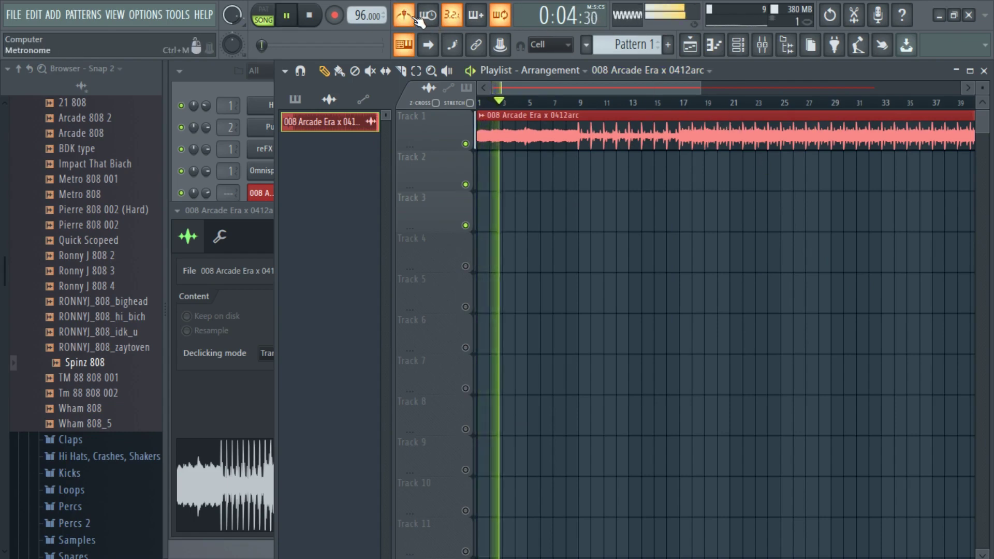
{"action": "key", "text": "space"}
{"action": "key", "text": "F6"}
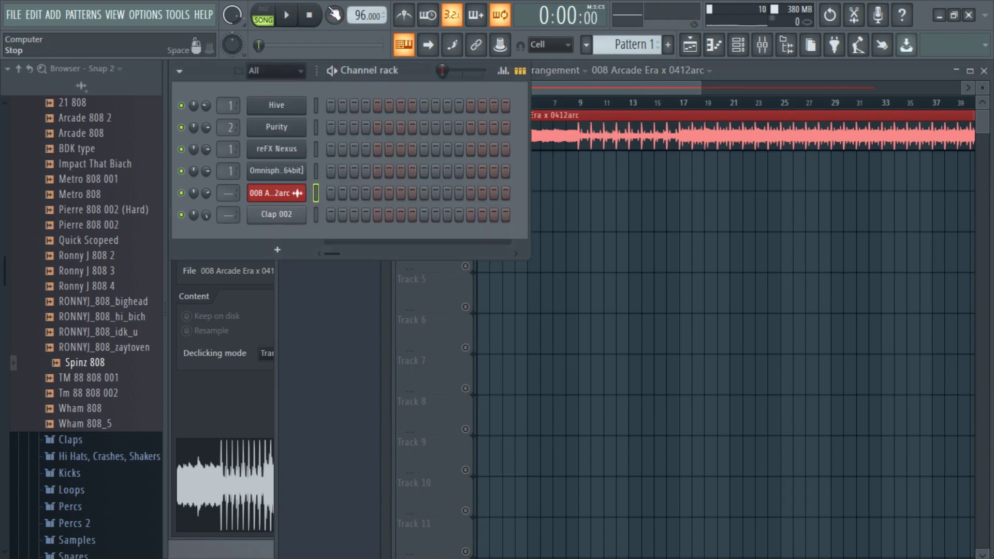
{"action": "right_click", "coordinate": [302, 193]}
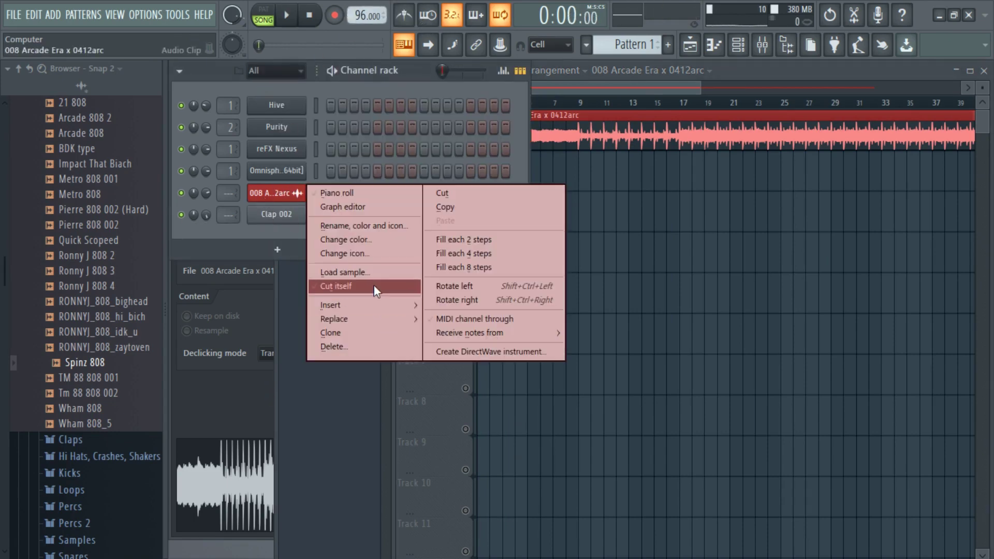
Step: Load 002 Arcade Era x Prod Acid.mp3 into the channel in place of the 008 sample
{"action": "left_click", "coordinate": [367, 271]}
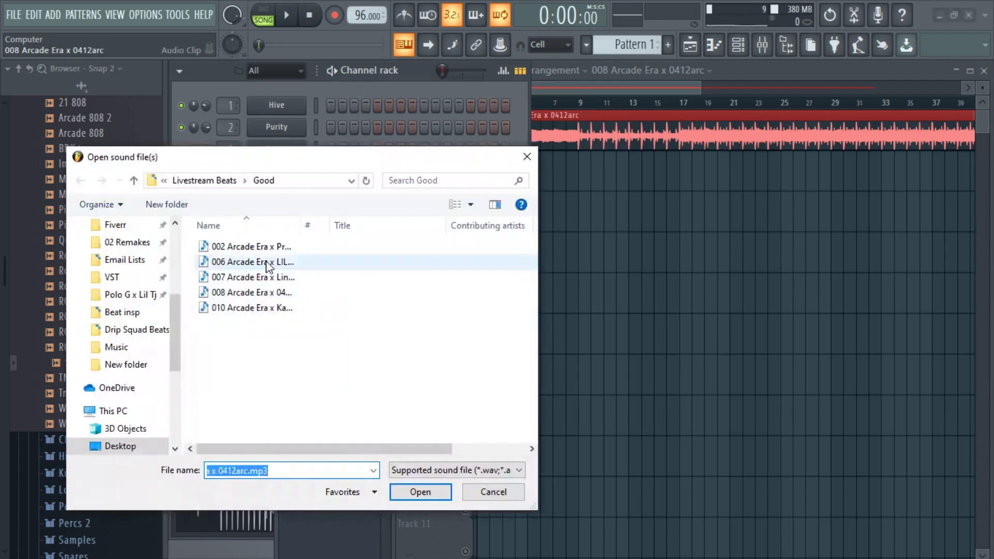
{"action": "left_click", "coordinate": [259, 246]}
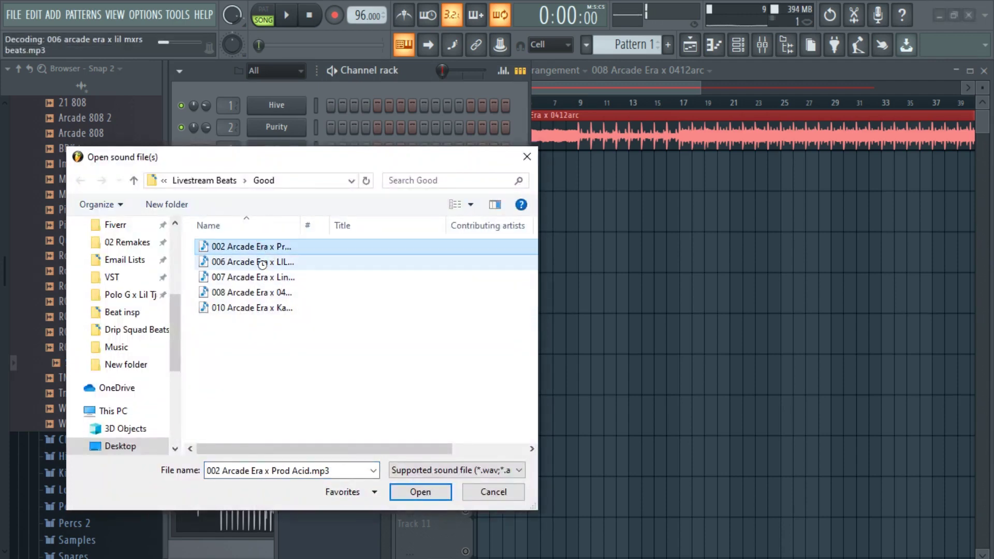
{"action": "left_click", "coordinate": [262, 262]}
{"action": "left_click", "coordinate": [259, 247]}
{"action": "left_click", "coordinate": [453, 496]}
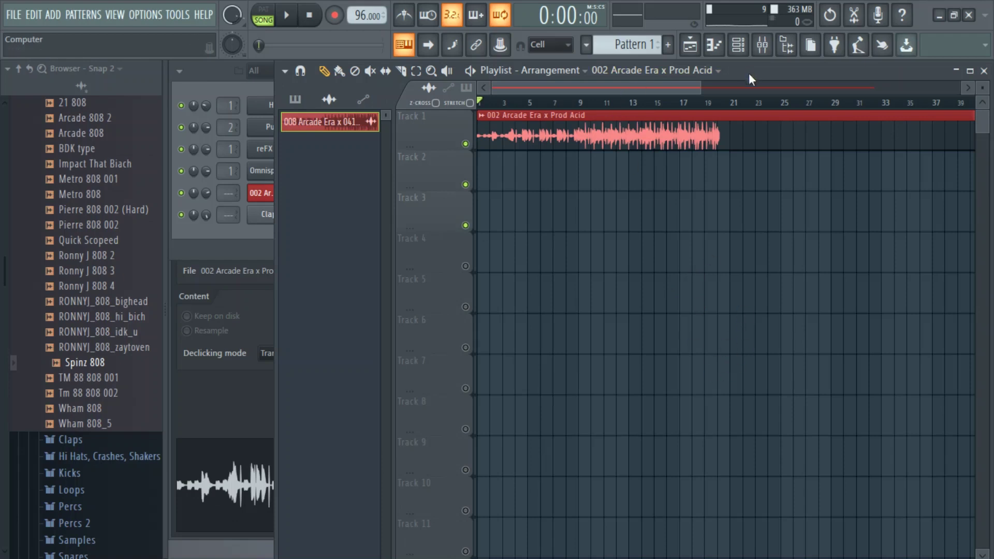
{"action": "left_click_drag", "start_coordinate": [703, 85], "coordinate": [873, 88]}
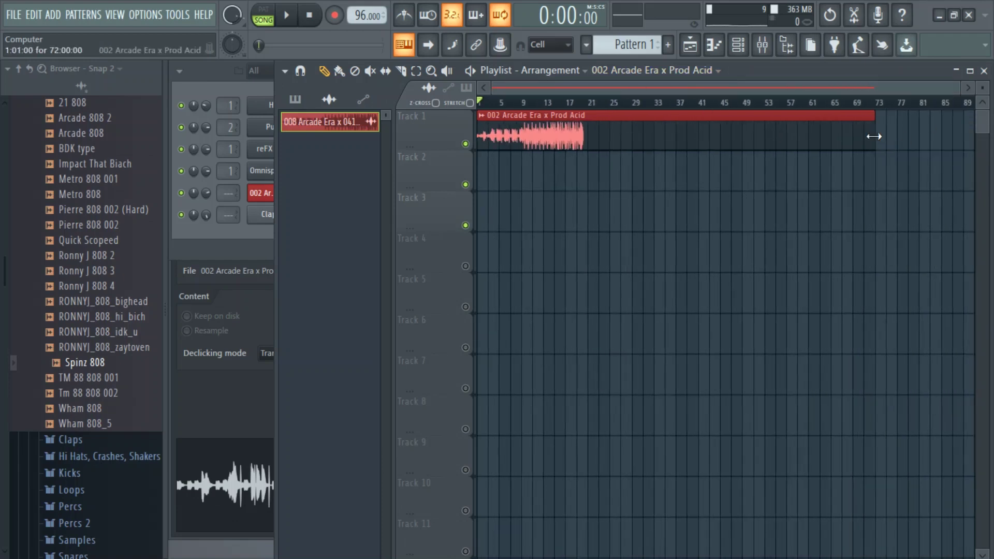
Step: Cut the clip's tail back to about bar 19, then audition from the start and from bar 9
{"action": "left_click_drag", "start_coordinate": [876, 142], "coordinate": [582, 146]}
{"action": "key", "text": "space"}
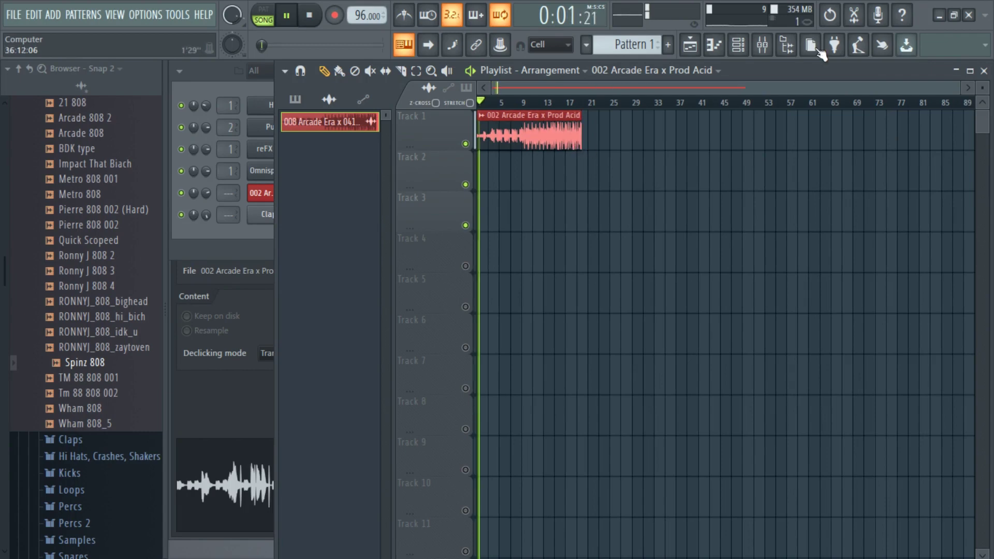
{"action": "left_click_drag", "start_coordinate": [955, 88], "coordinate": [635, 86]}
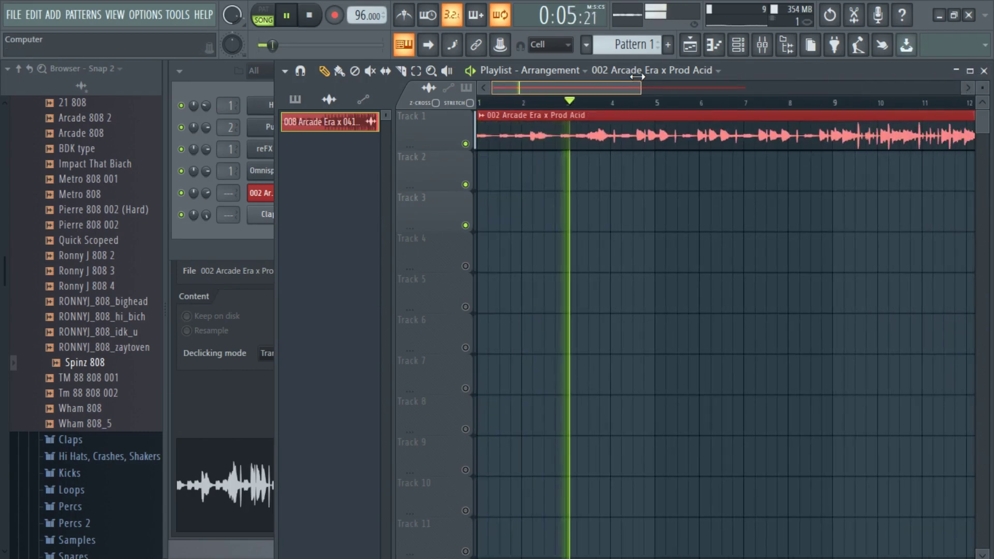
{"action": "key", "text": "space"}
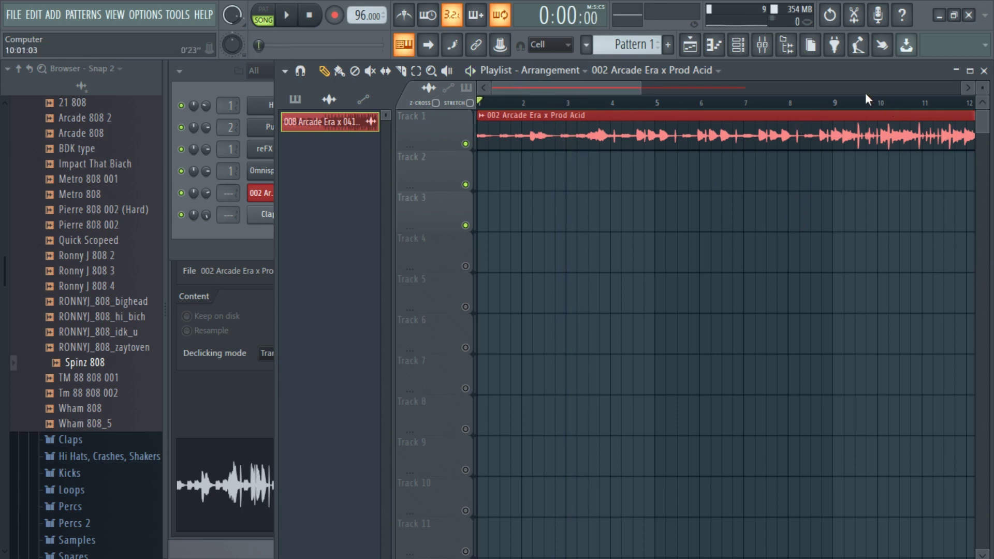
{"action": "left_click_drag", "start_coordinate": [838, 102], "coordinate": [812, 104]}
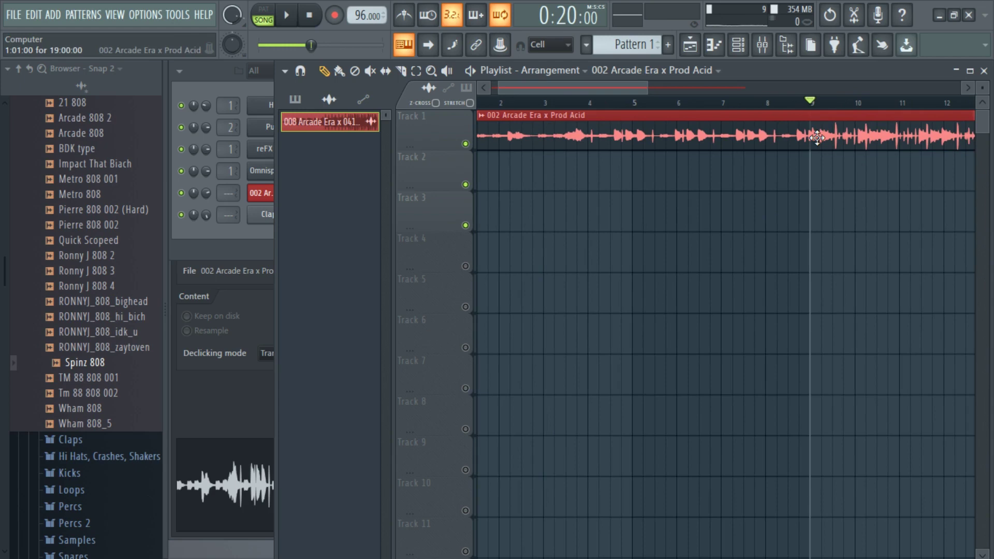
{"action": "key", "text": "space"}
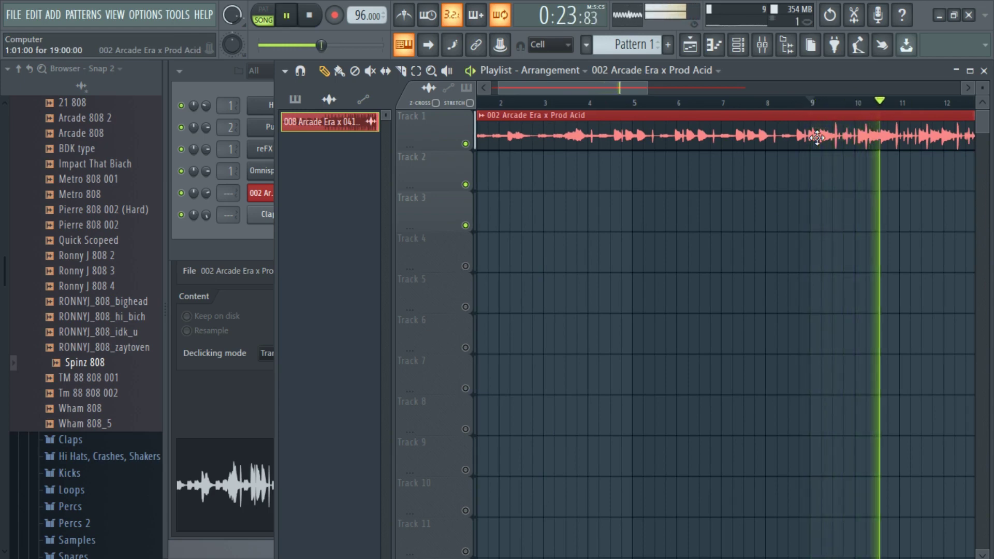
{"action": "key", "text": "space"}
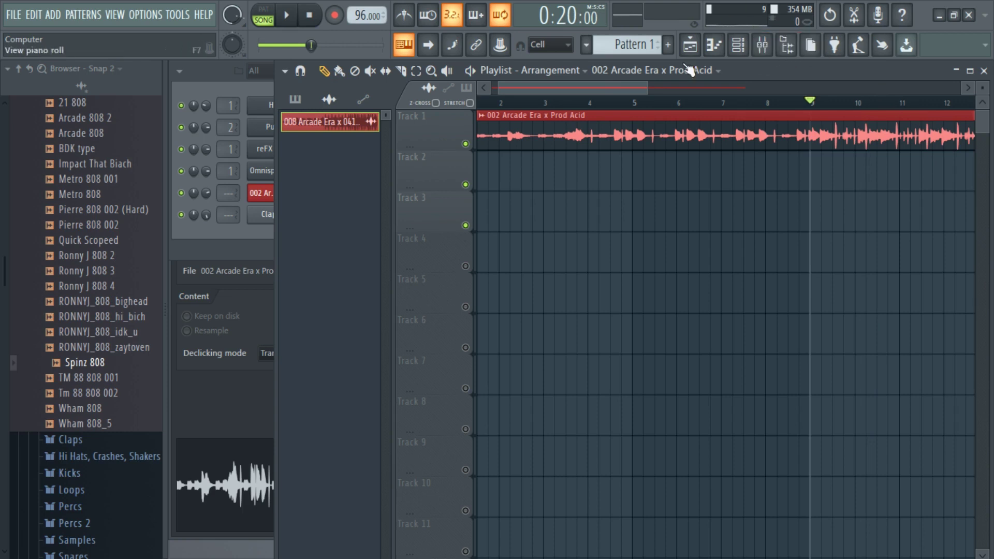
Step: Try trimming the clip's start to bar 6, undo it, and return to bar 1
{"action": "left_click_drag", "start_coordinate": [648, 91], "coordinate": [633, 90]}
{"action": "left_click_drag", "start_coordinate": [479, 136], "coordinate": [858, 141]}
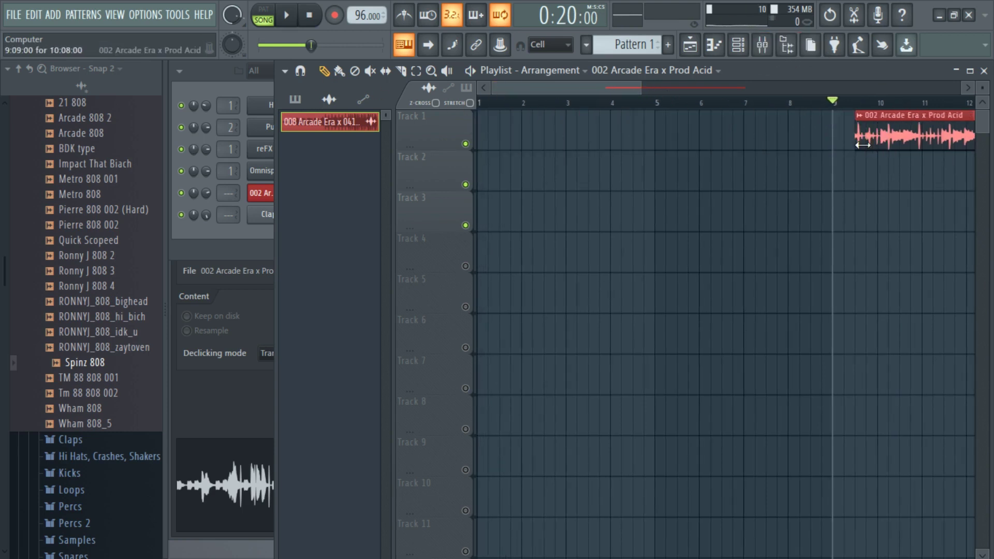
{"action": "key", "text": "ctrl+z"}
{"action": "left_click", "coordinate": [483, 102]}
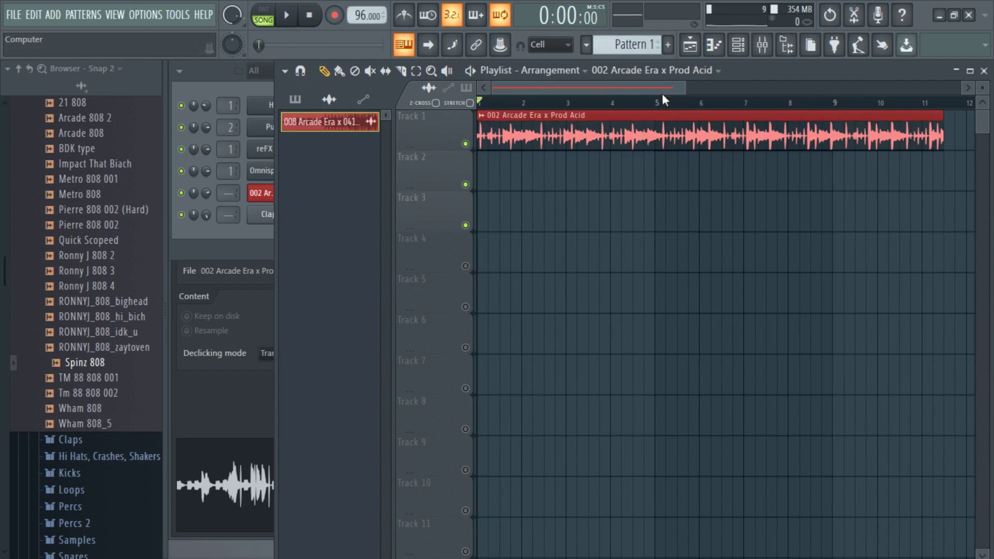
{"action": "scroll", "coordinate": [546, 160], "scroll_direction": "up", "scroll_amount": 3}
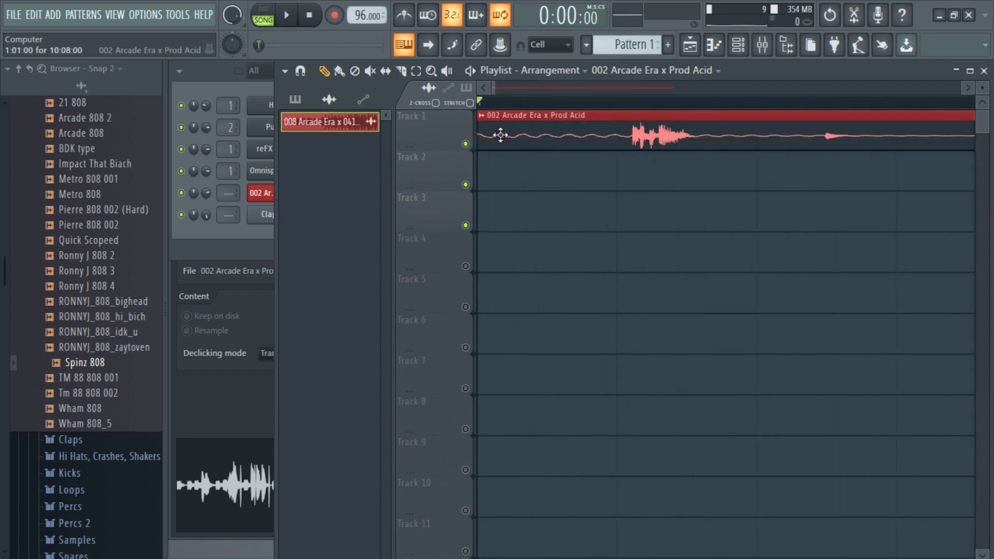
Step: Remove the silence before the first clap, move the clip to bar 1, and check playback
{"action": "left_click_drag", "start_coordinate": [479, 137], "coordinate": [635, 138]}
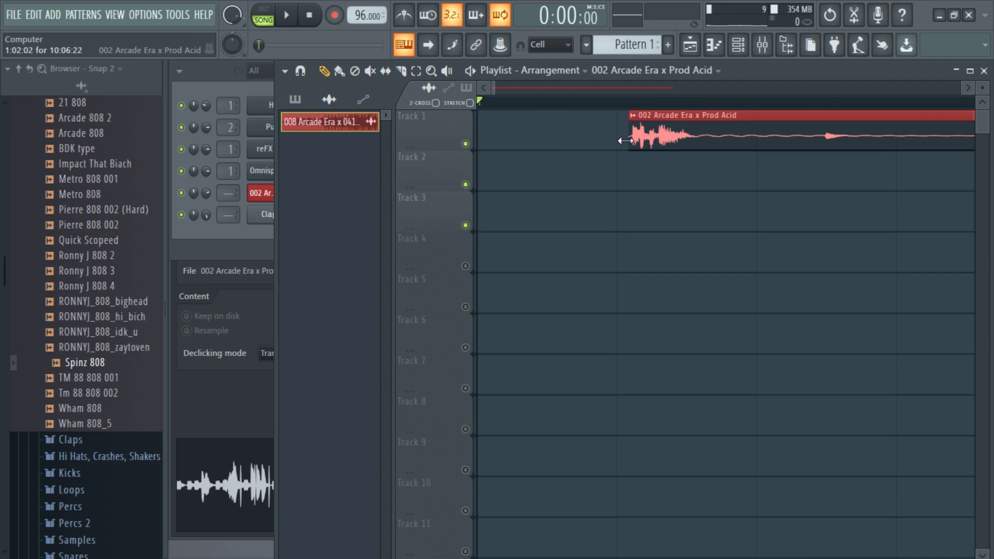
{"action": "left_click_drag", "start_coordinate": [628, 143], "coordinate": [476, 144]}
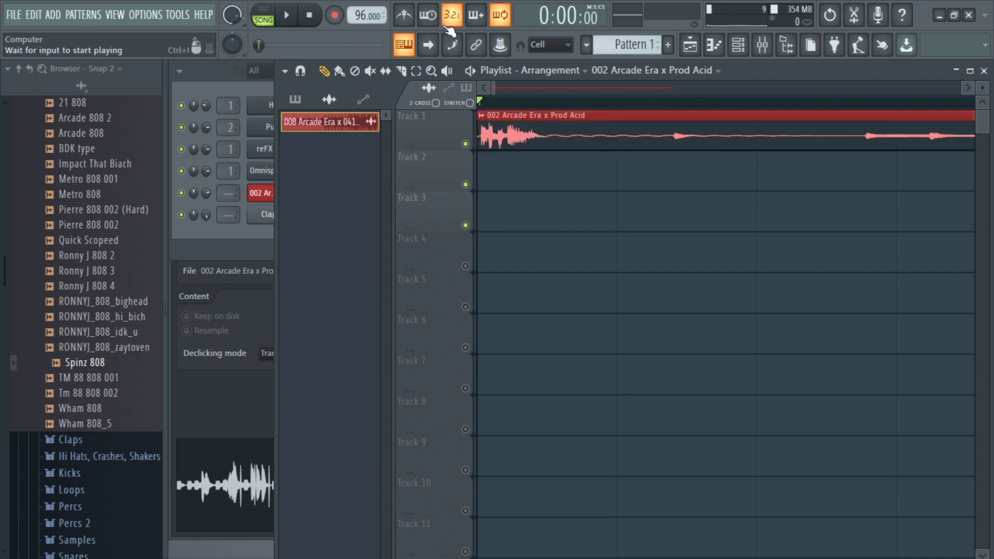
{"action": "key", "text": "space"}
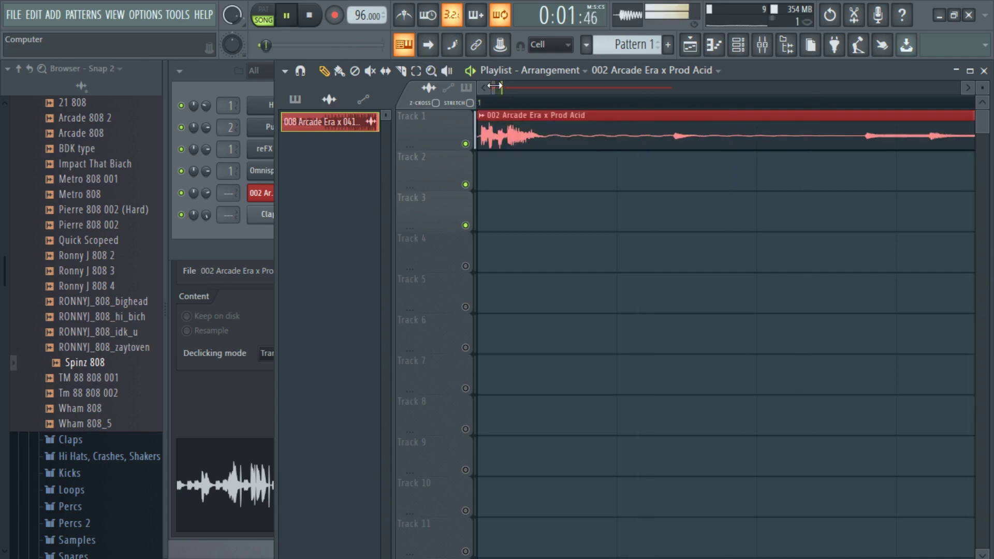
{"action": "left_click_drag", "start_coordinate": [495, 86], "coordinate": [567, 86]}
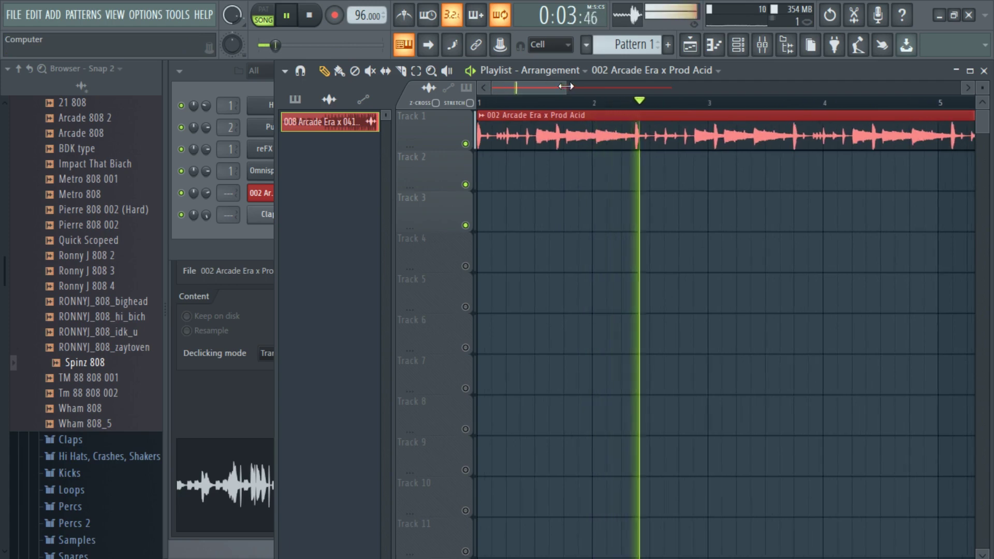
{"action": "key", "text": "space"}
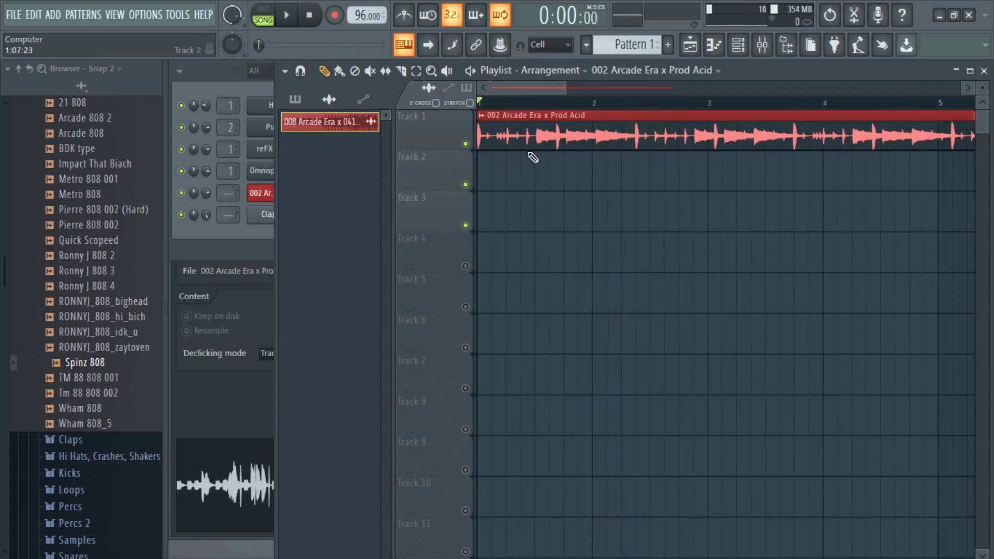
Step: Delete and restore the Track 1 clip, then raise the tempo to 140 BPM
{"action": "key", "text": "Delete"}
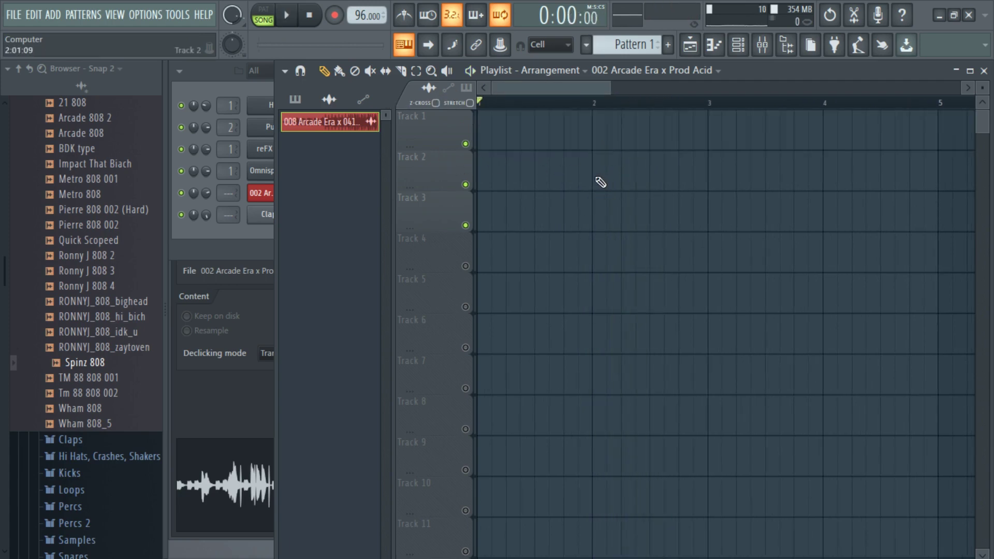
{"action": "key", "text": "ctrl+z"}
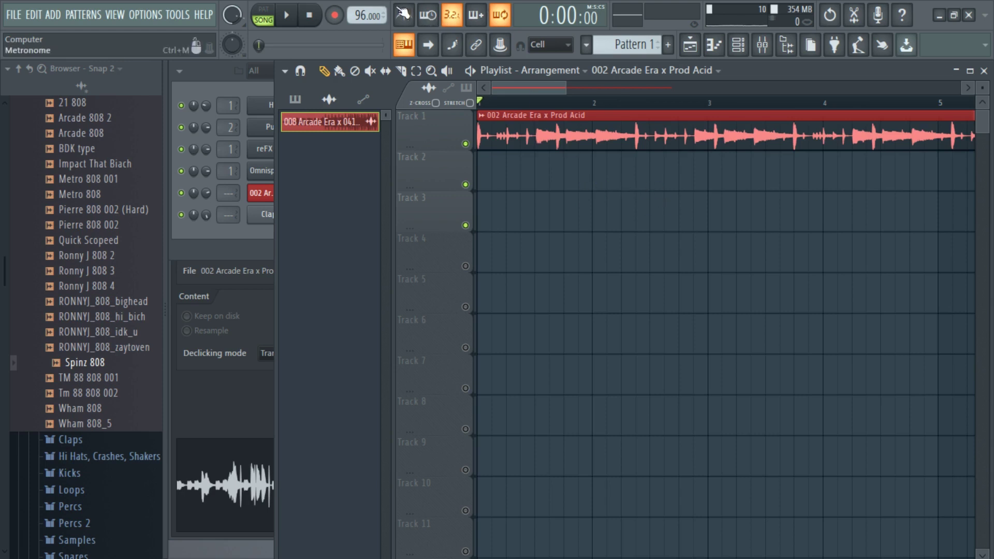
{"action": "left_click_drag", "start_coordinate": [360, 15], "coordinate": [361, 4]}
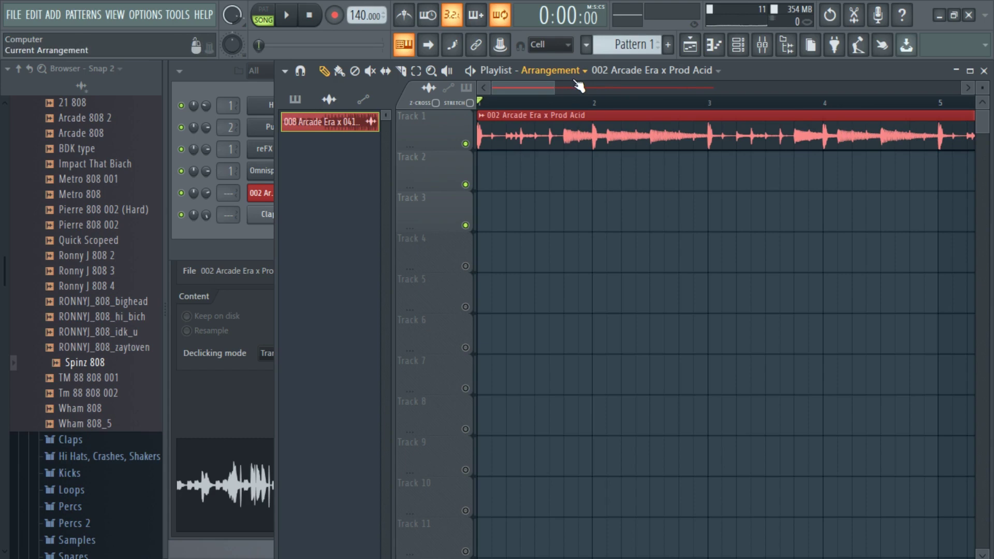
Step: Show bars 1–14 and play the song with the metronome on to check the claps
{"action": "left_click_drag", "start_coordinate": [557, 86], "coordinate": [605, 84]}
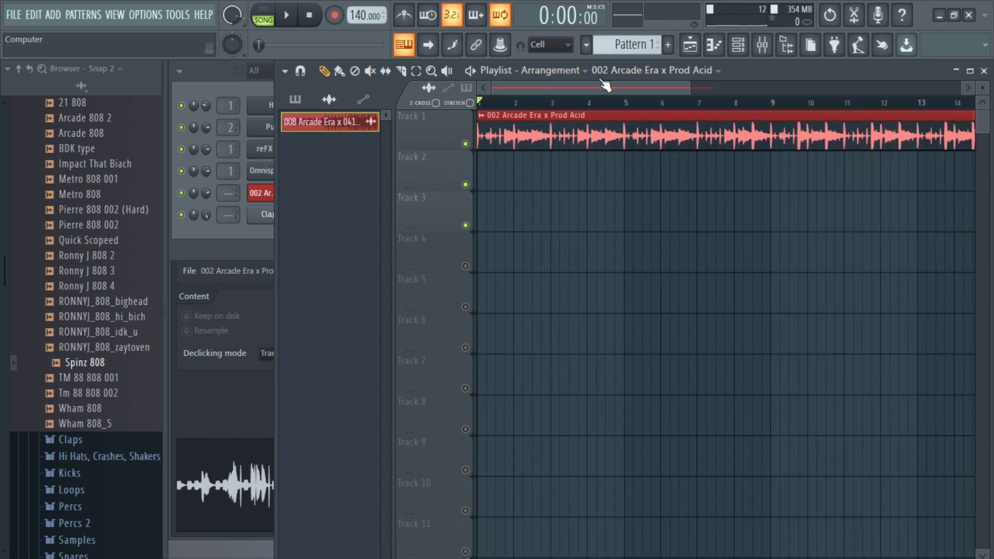
{"action": "left_click", "coordinate": [404, 14]}
{"action": "key", "text": "space"}
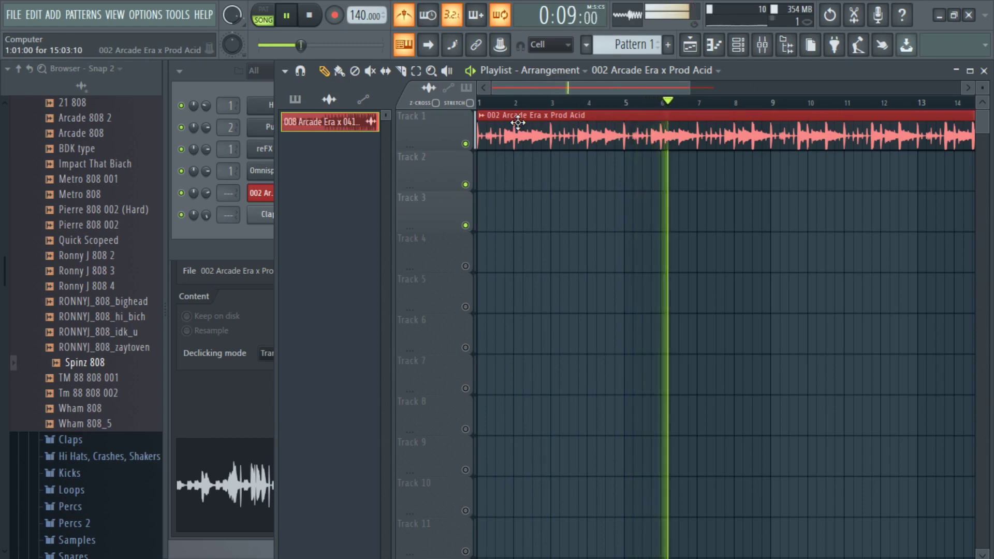
{"action": "key", "text": "space"}
Step: Look through the arrangements list and the clip sources list without changing either
{"action": "left_click", "coordinate": [551, 71]}
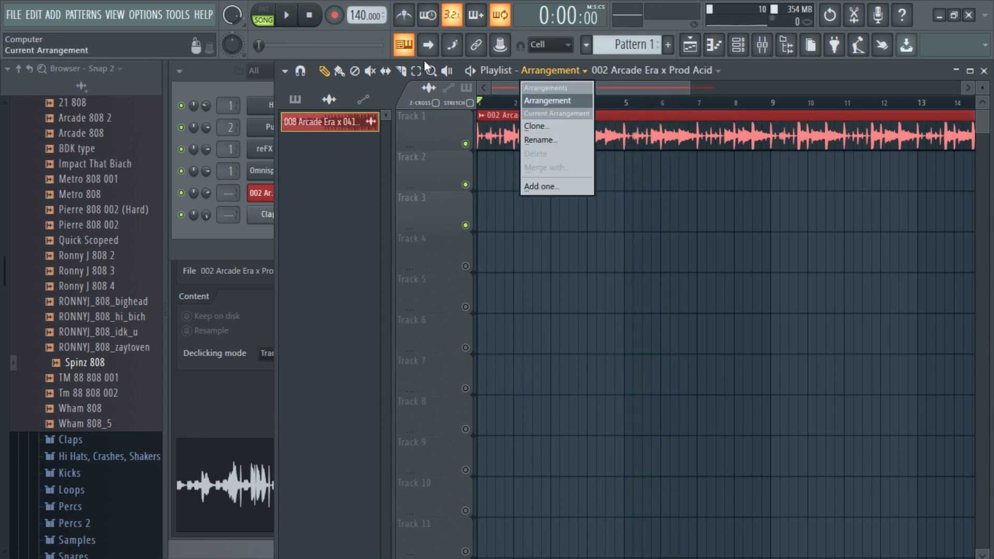
{"action": "left_click", "coordinate": [514, 80]}
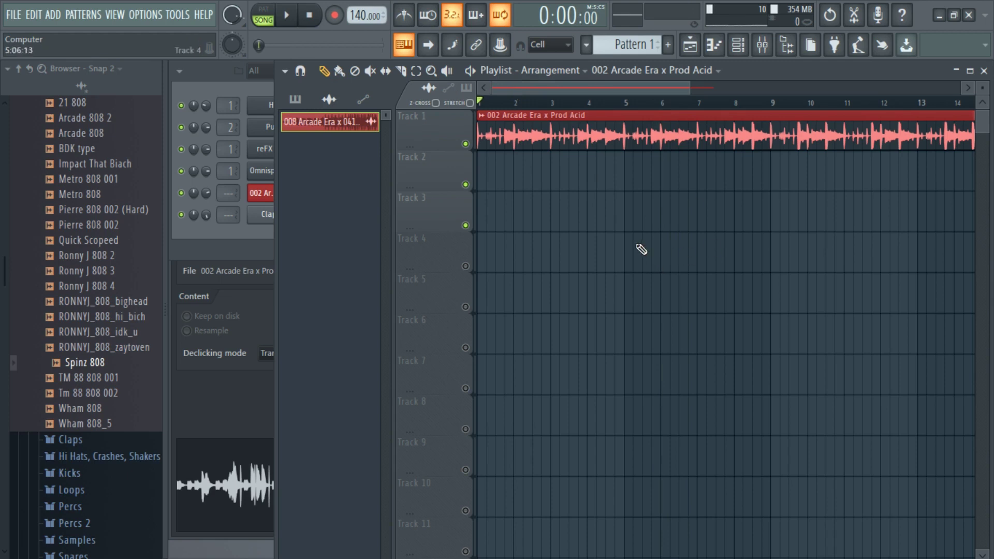
{"action": "left_click", "coordinate": [616, 70]}
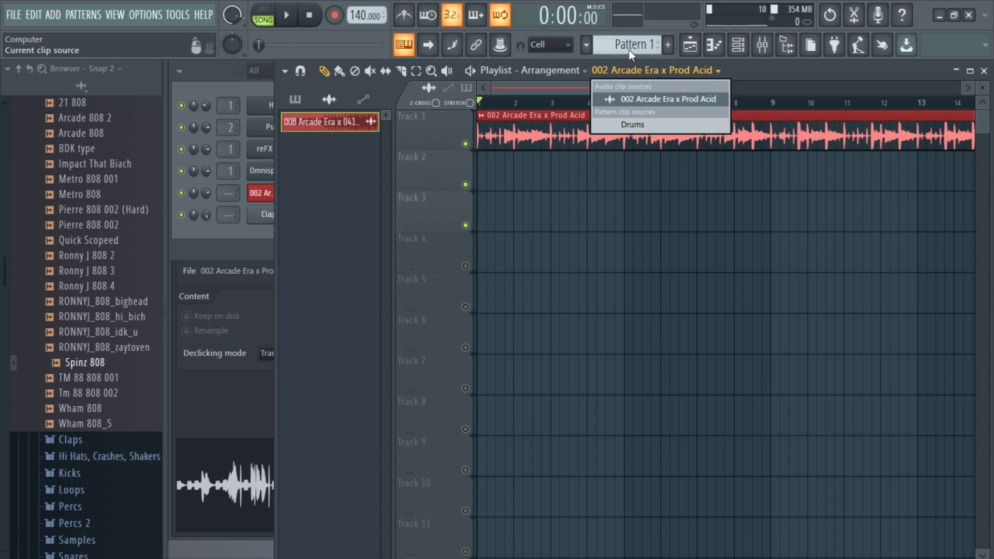
{"action": "left_click", "coordinate": [584, 189]}
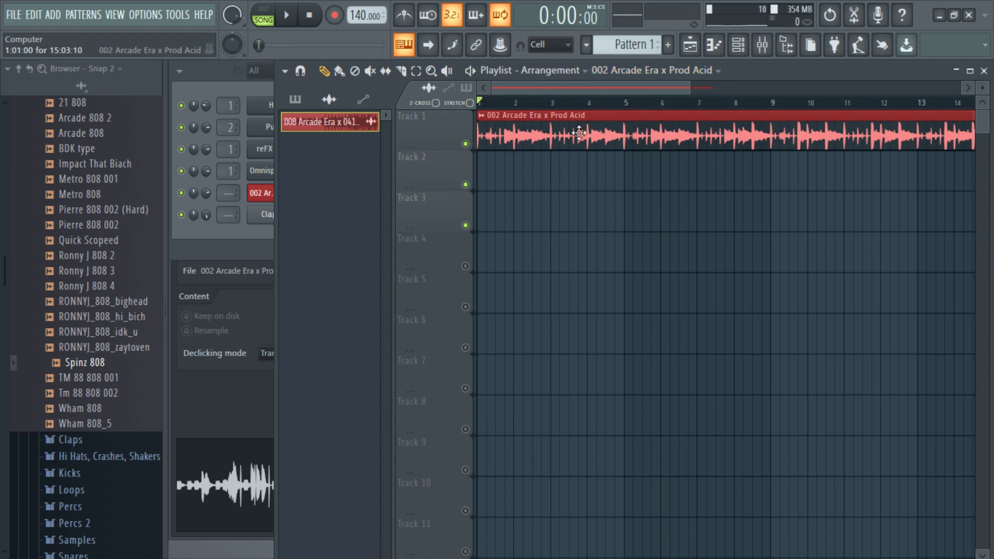
Step: Shift the 002 Arcade Era clip to about bar 5.5, return it to bar 1, then open the Start menu
{"action": "left_click_drag", "start_coordinate": [579, 134], "coordinate": [743, 130]}
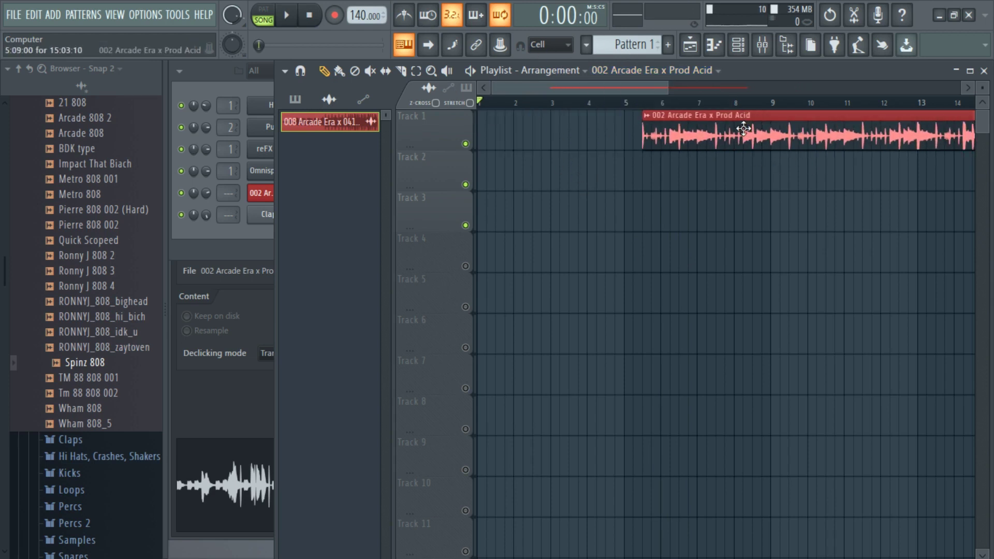
{"action": "left_click_drag", "start_coordinate": [744, 129], "coordinate": [596, 134]}
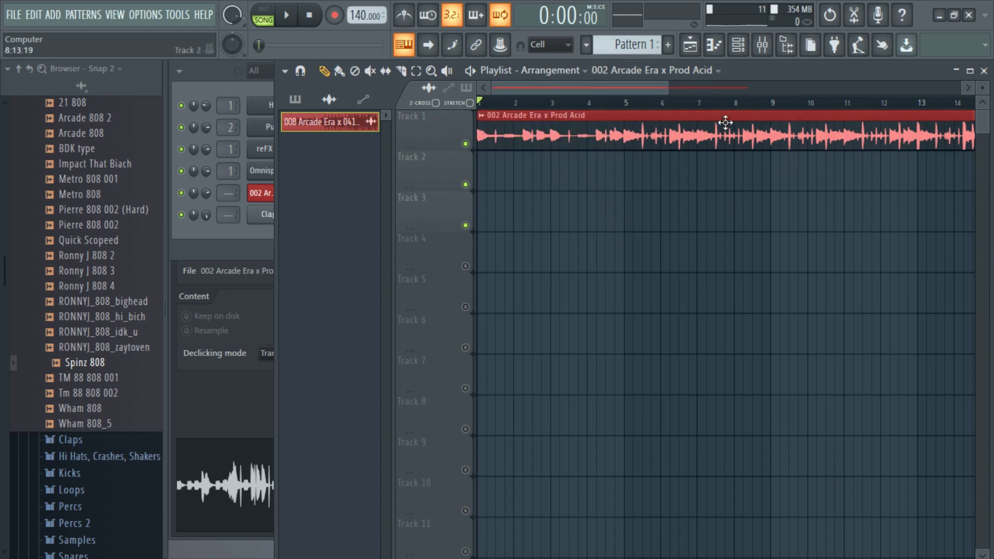
{"action": "left_click_drag", "start_coordinate": [666, 82], "coordinate": [694, 83]}
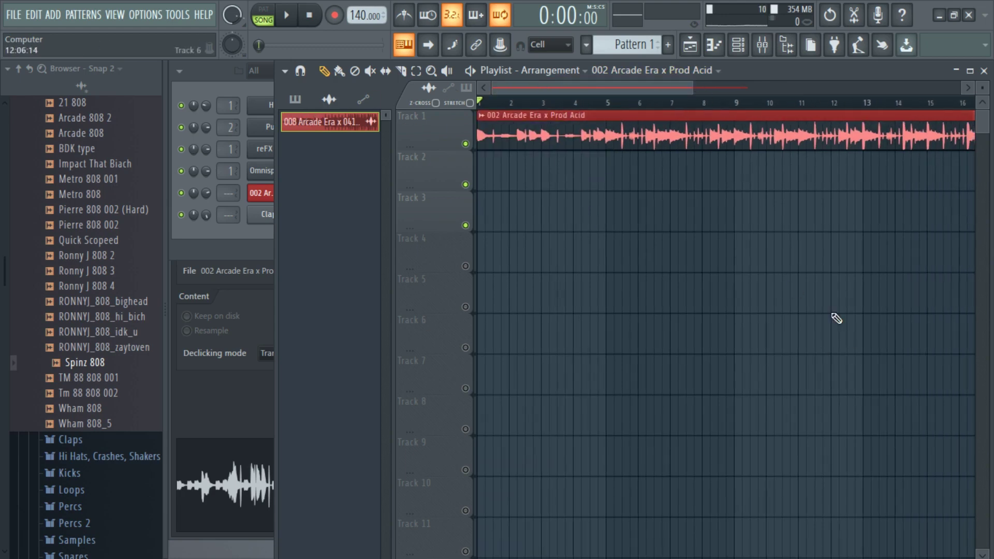
{"action": "key", "text": "super"}
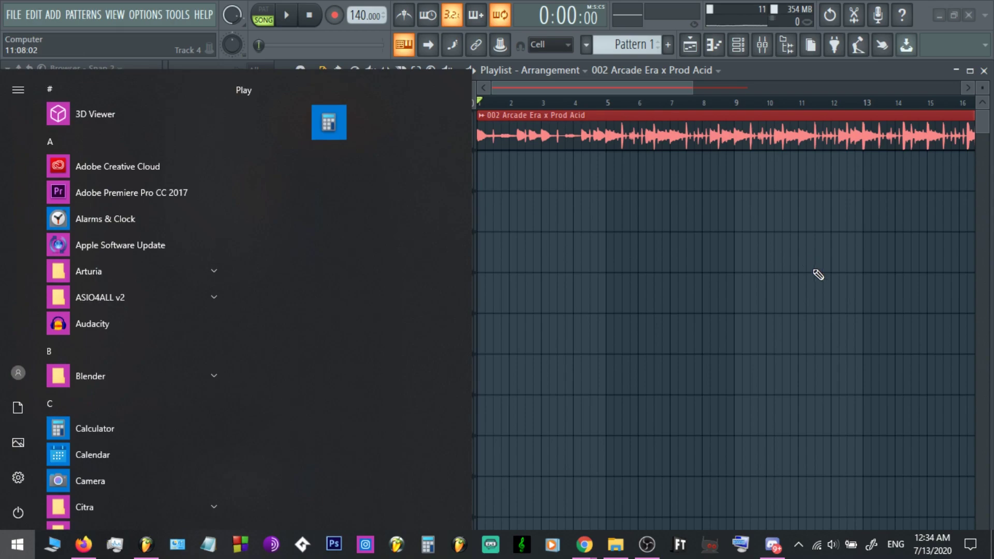